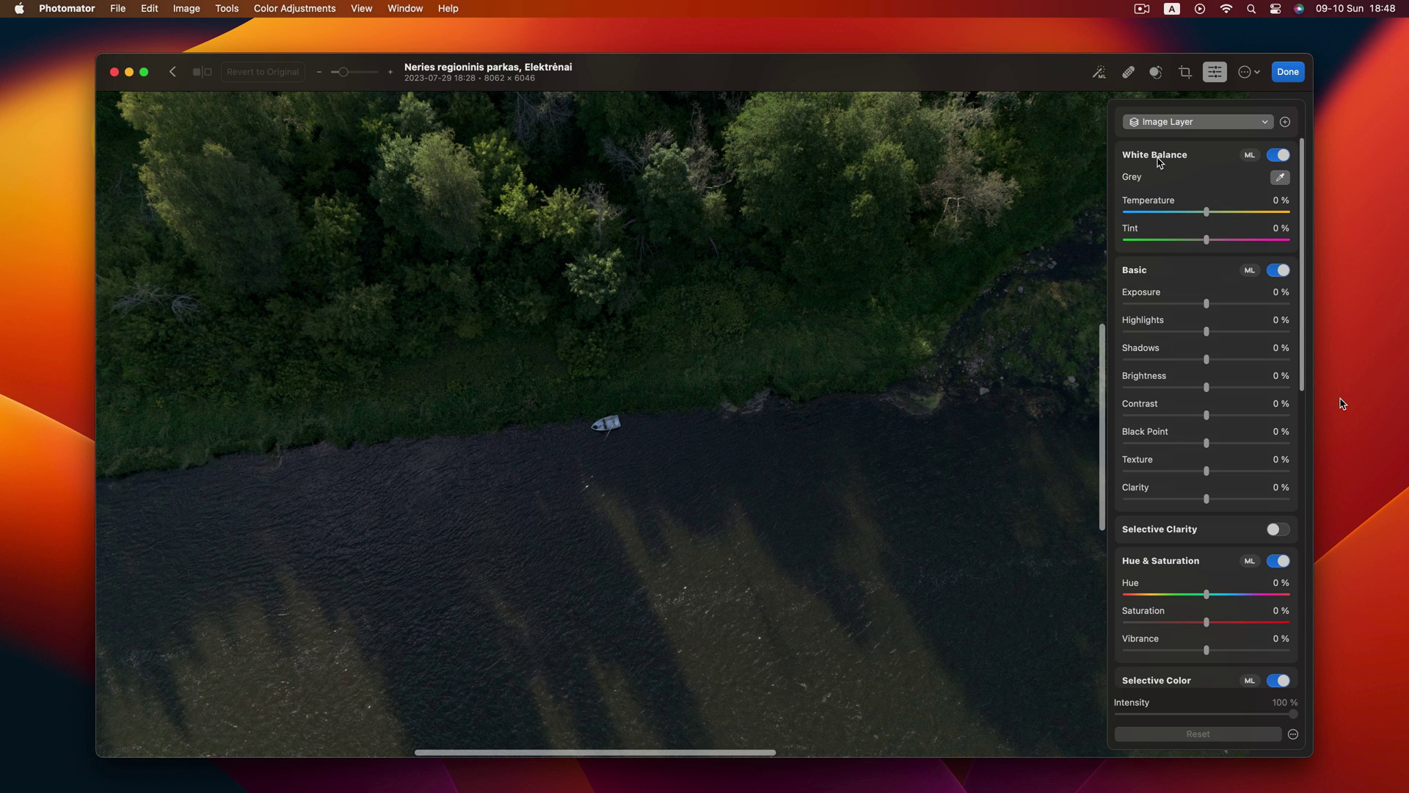
Step: Try the ML auto-enhance, then auto-set only the Basic settings (Exposure 63 %, Brightness 93 %)
{"action": "left_click", "coordinate": [1098, 73]}
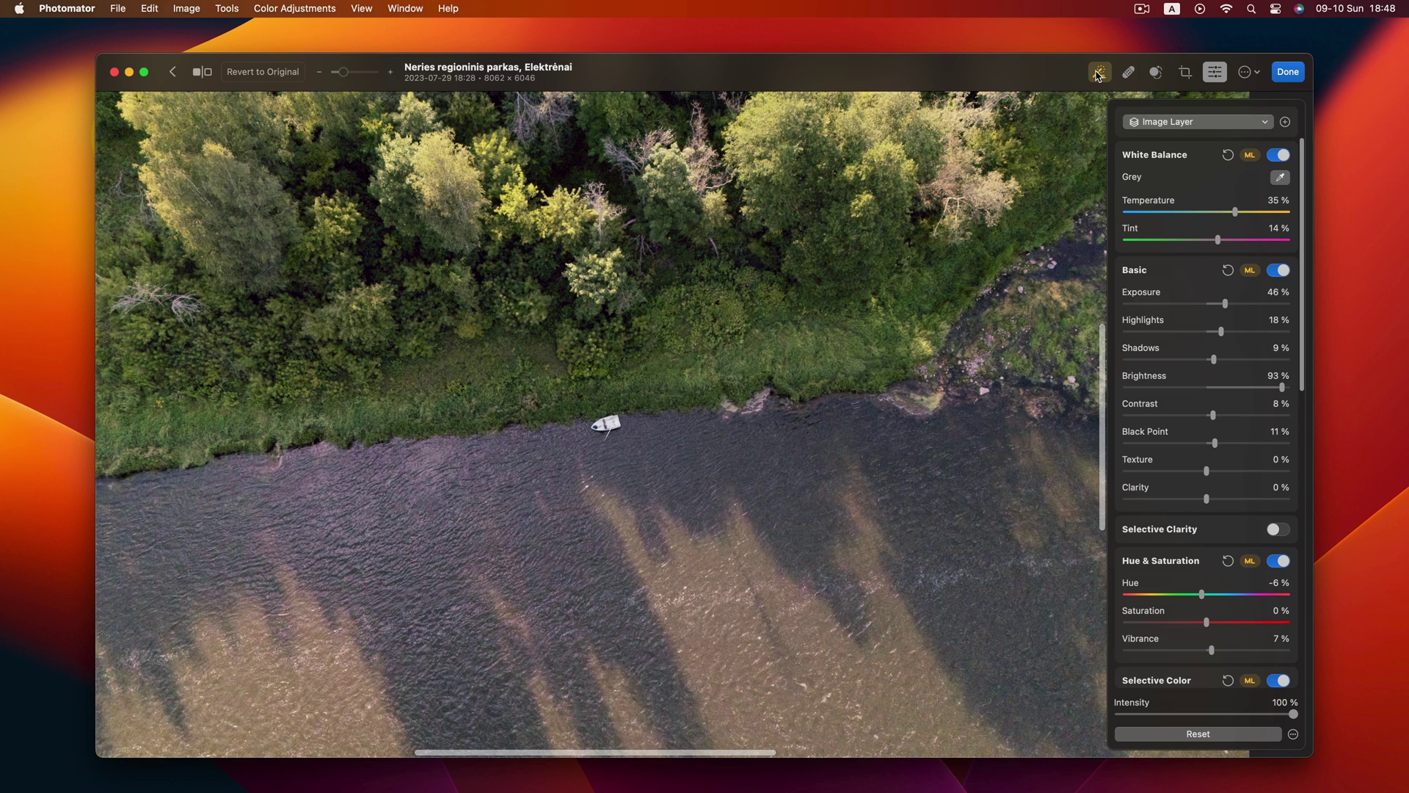
{"action": "left_click", "coordinate": [1097, 74]}
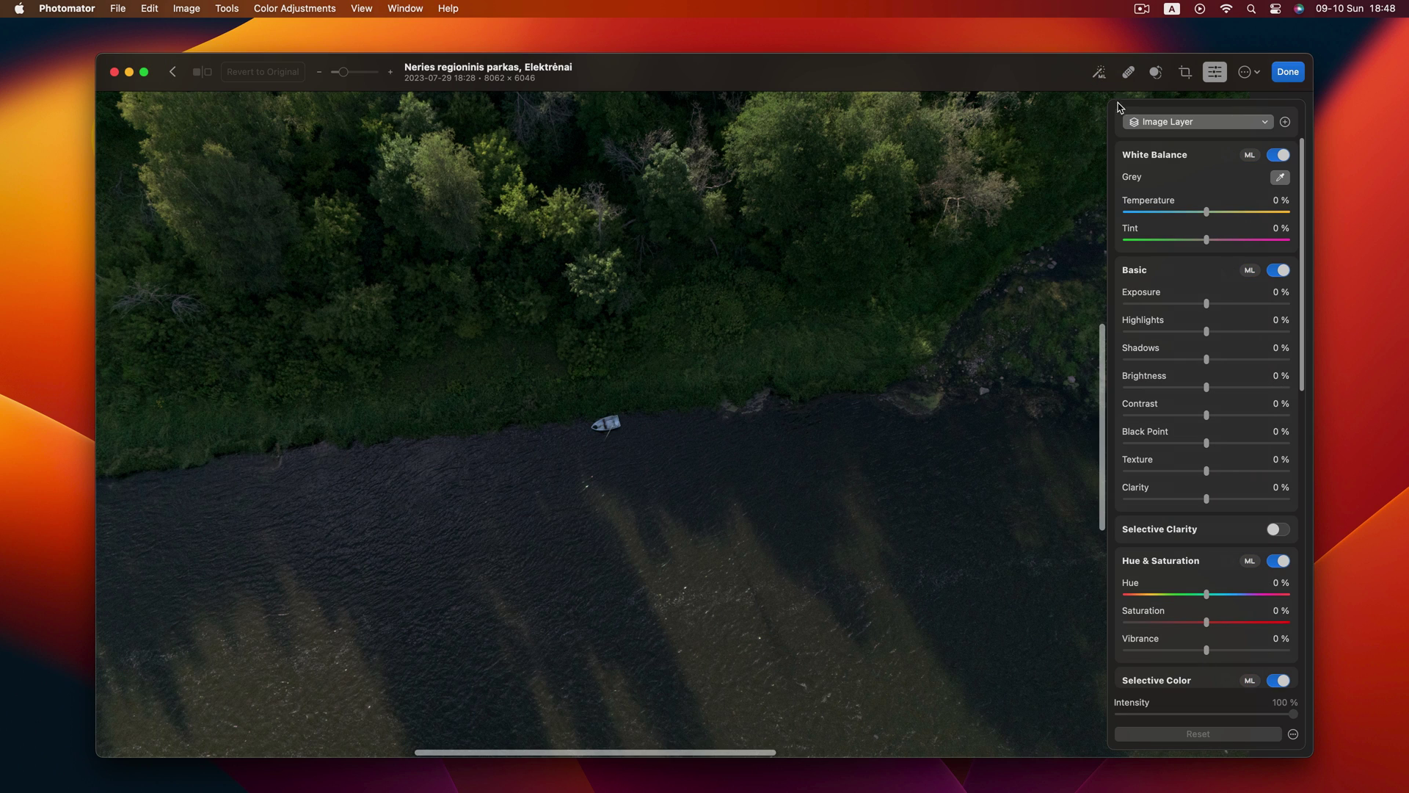
{"action": "left_click", "coordinate": [1250, 270]}
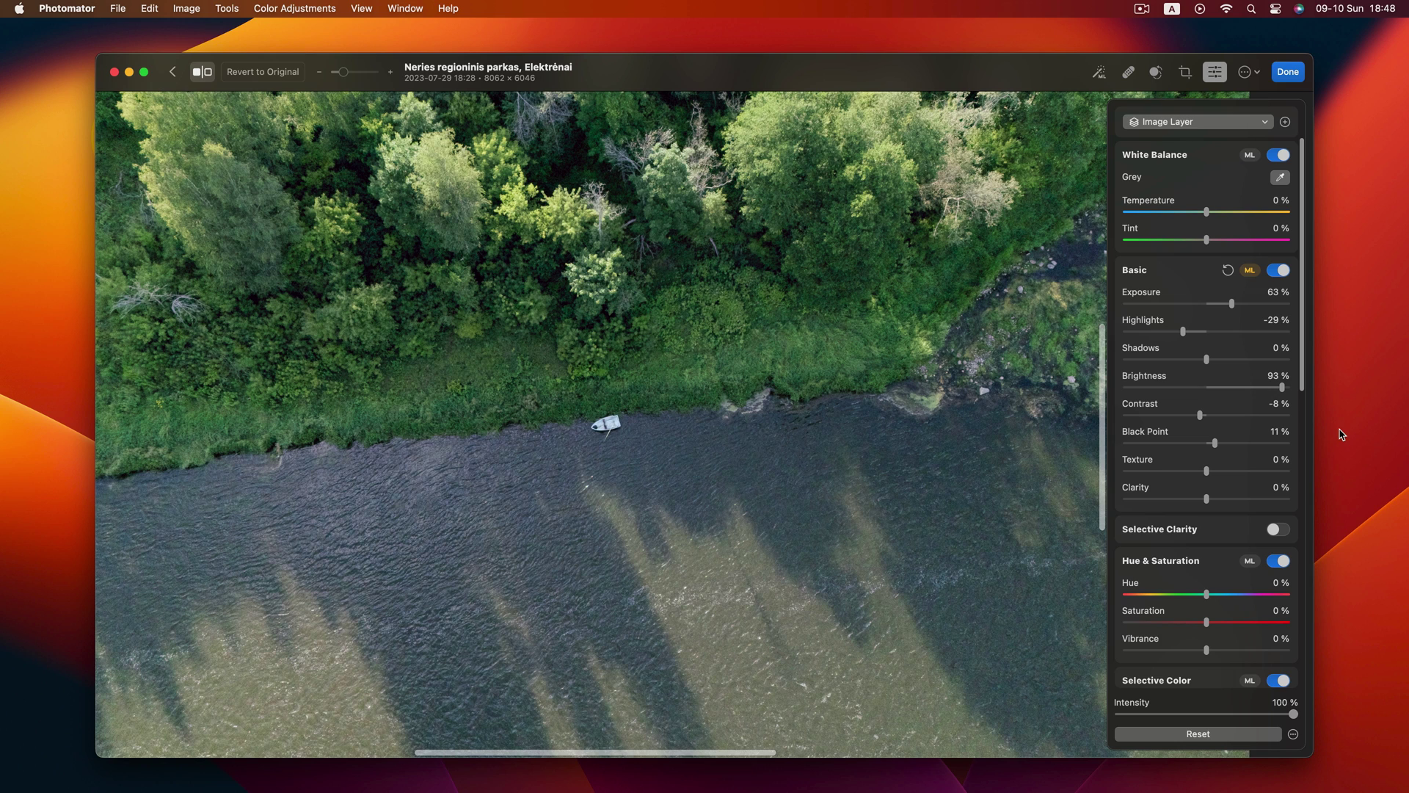
Step: Compare the edit with the original, then widen the original side of a split before/after view
{"action": "key", "text": "backslash"}
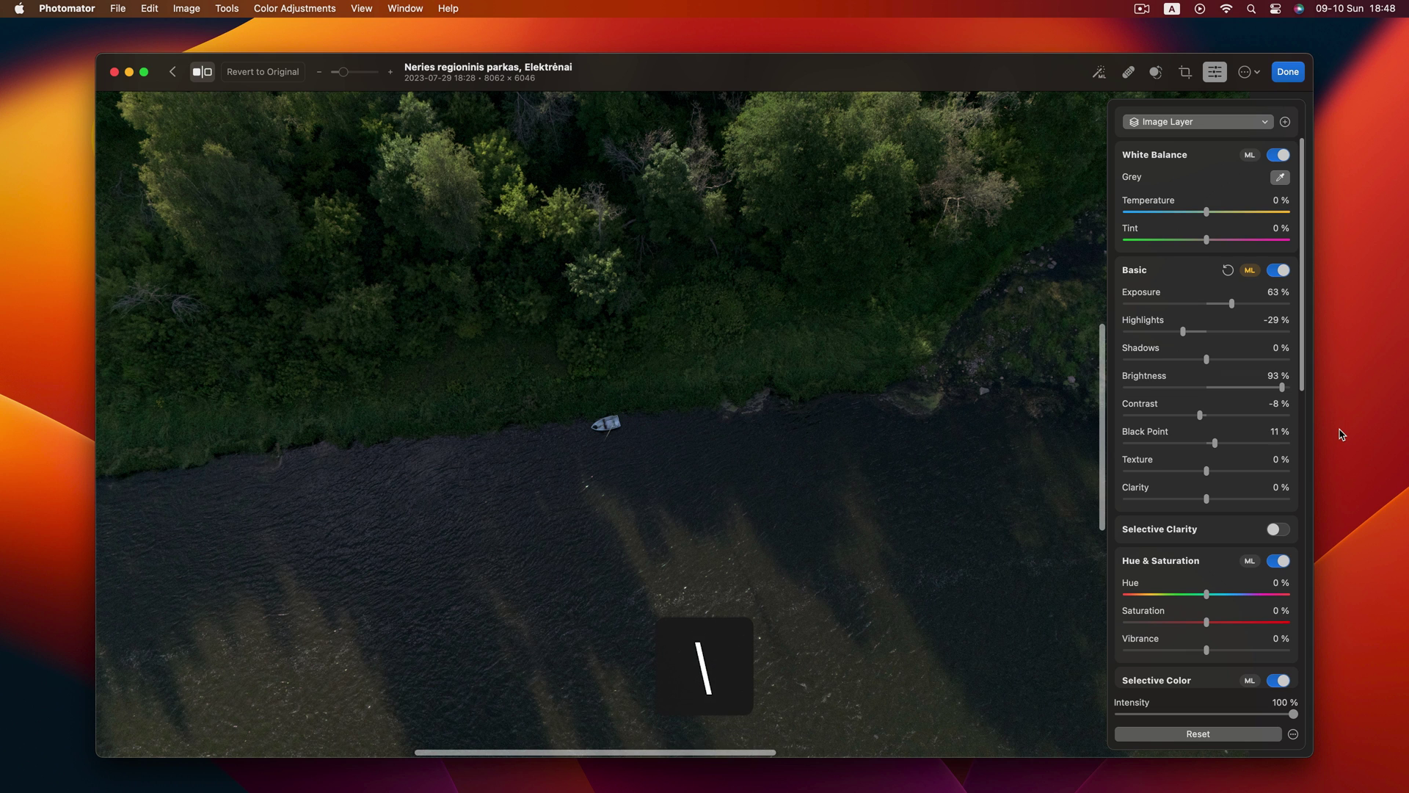
{"action": "key", "text": "backslash"}
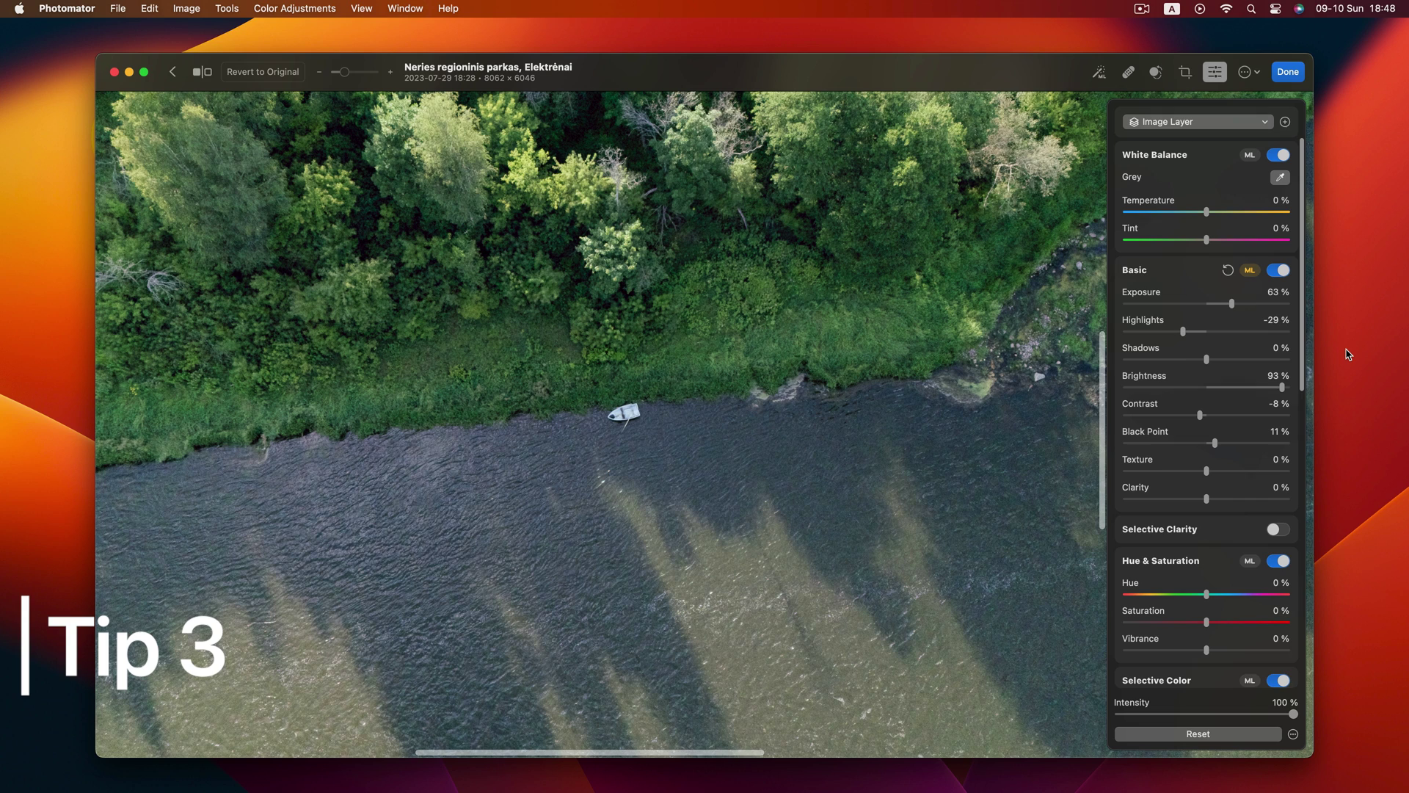
{"action": "key", "text": "ctrl+c"}
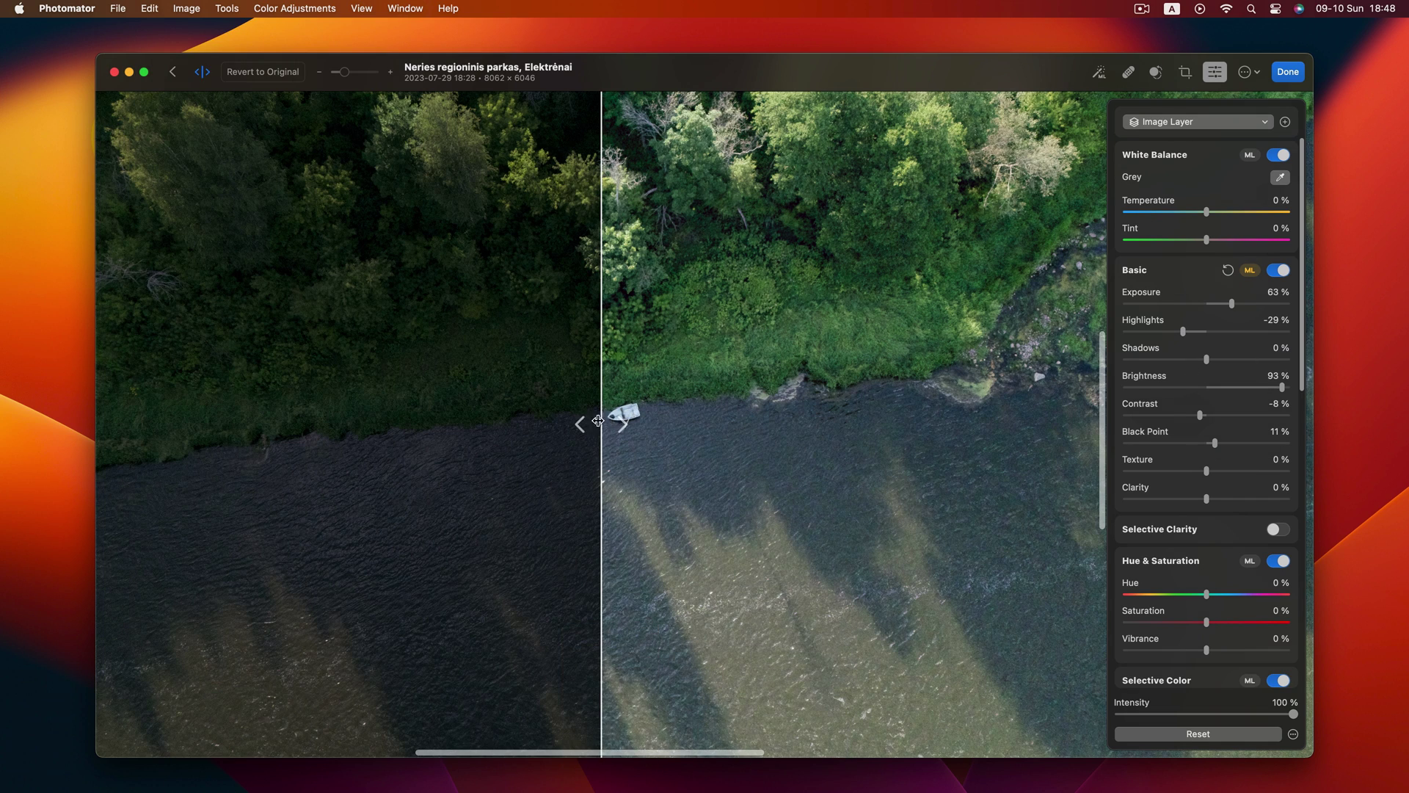
{"action": "left_click_drag", "start_coordinate": [602, 425], "coordinate": [639, 430]}
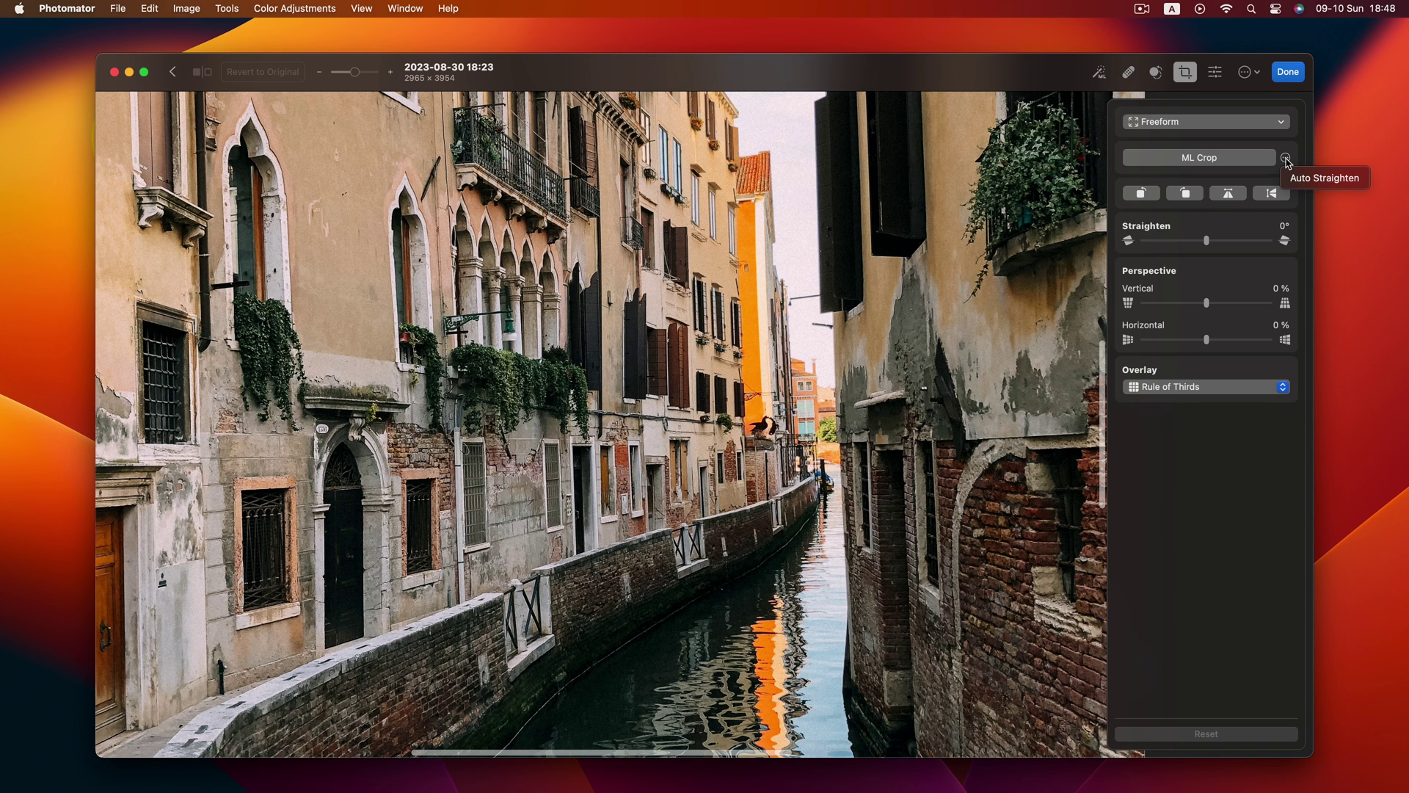
Step: Auto-straighten the canal photo by 1.75°, cycle the crop overlays, and crop it to Square
{"action": "left_click", "coordinate": [1286, 160]}
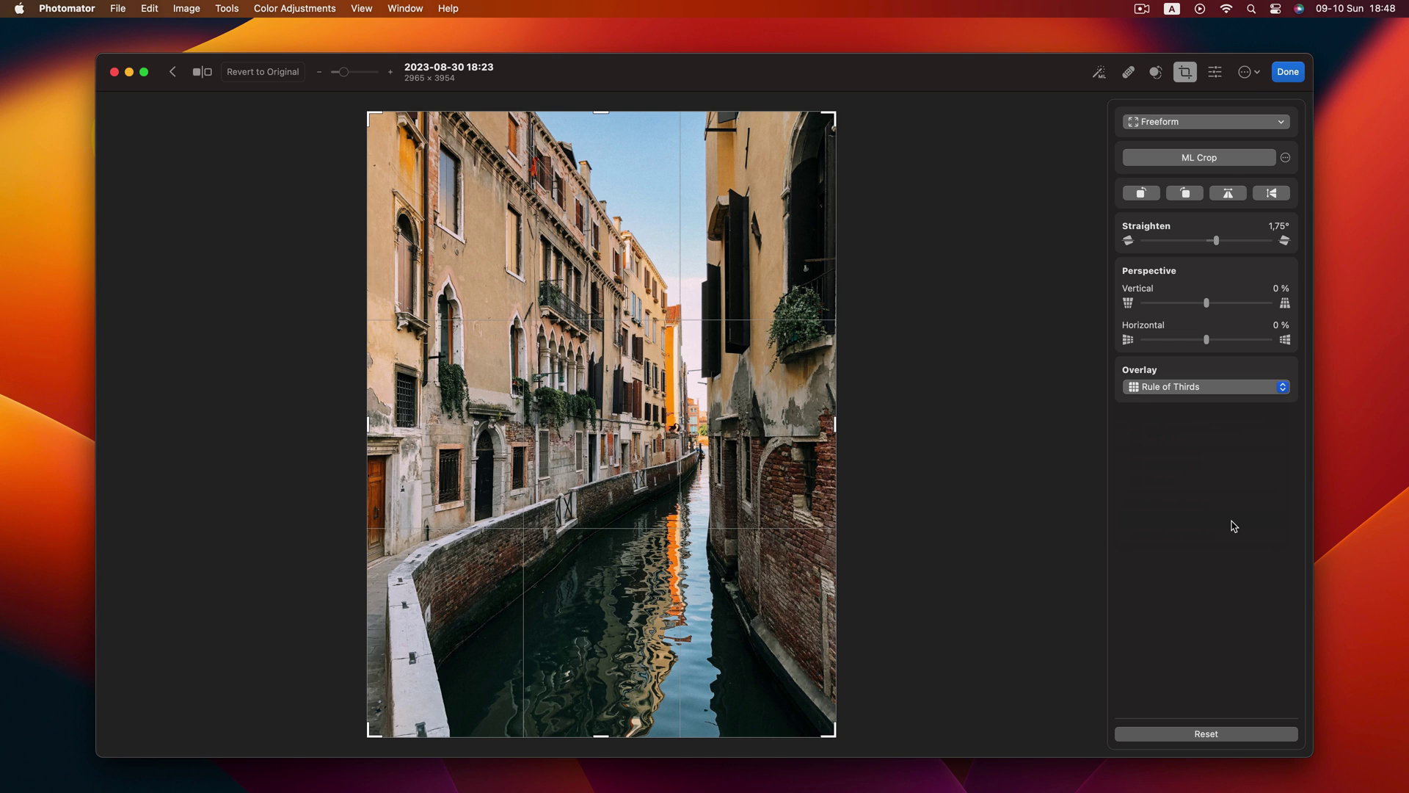
{"action": "key", "text": "o"}
{"action": "key", "text": "o"}
{"action": "key", "text": "o"}
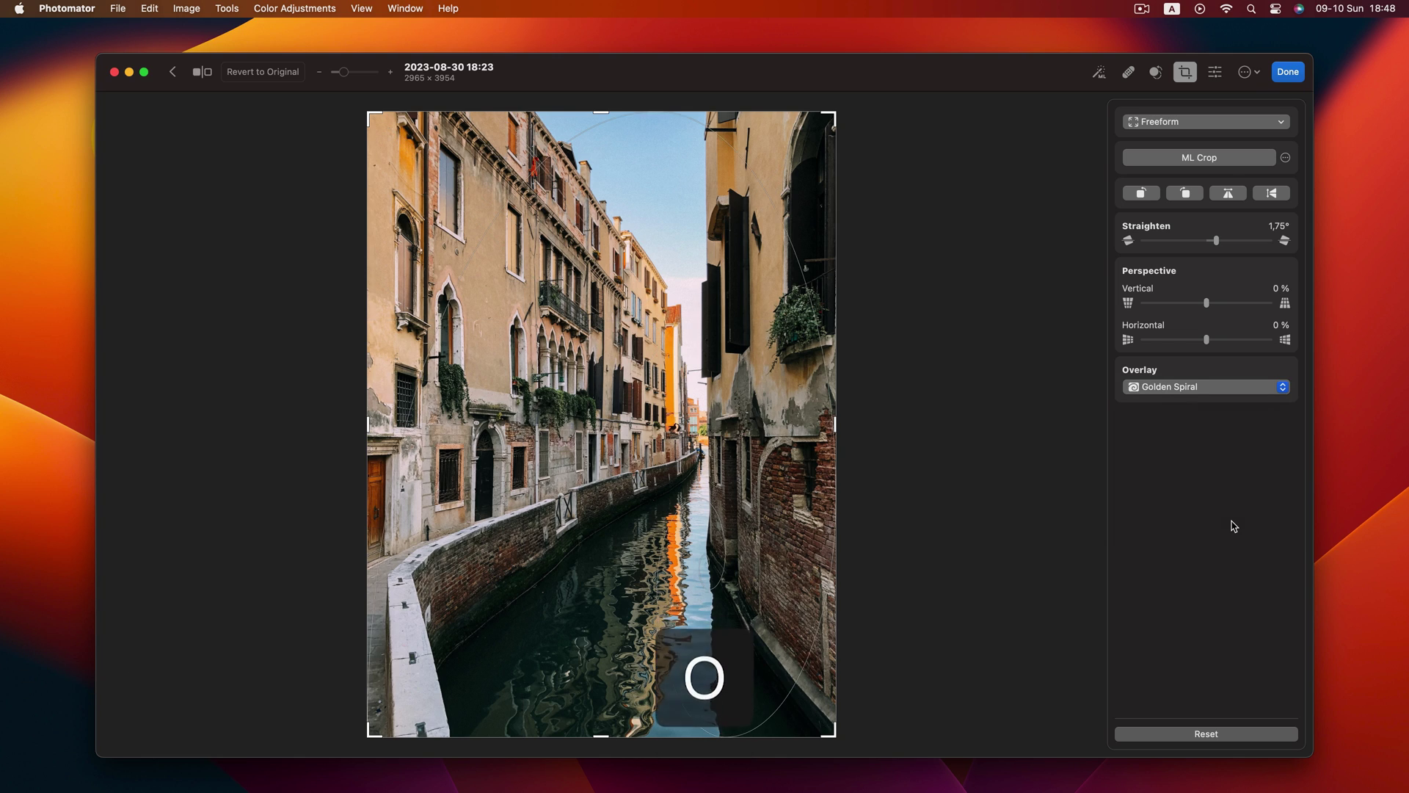
{"action": "key", "text": "o"}
{"action": "key", "text": "o"}
{"action": "key", "text": "o"}
{"action": "key", "text": "o"}
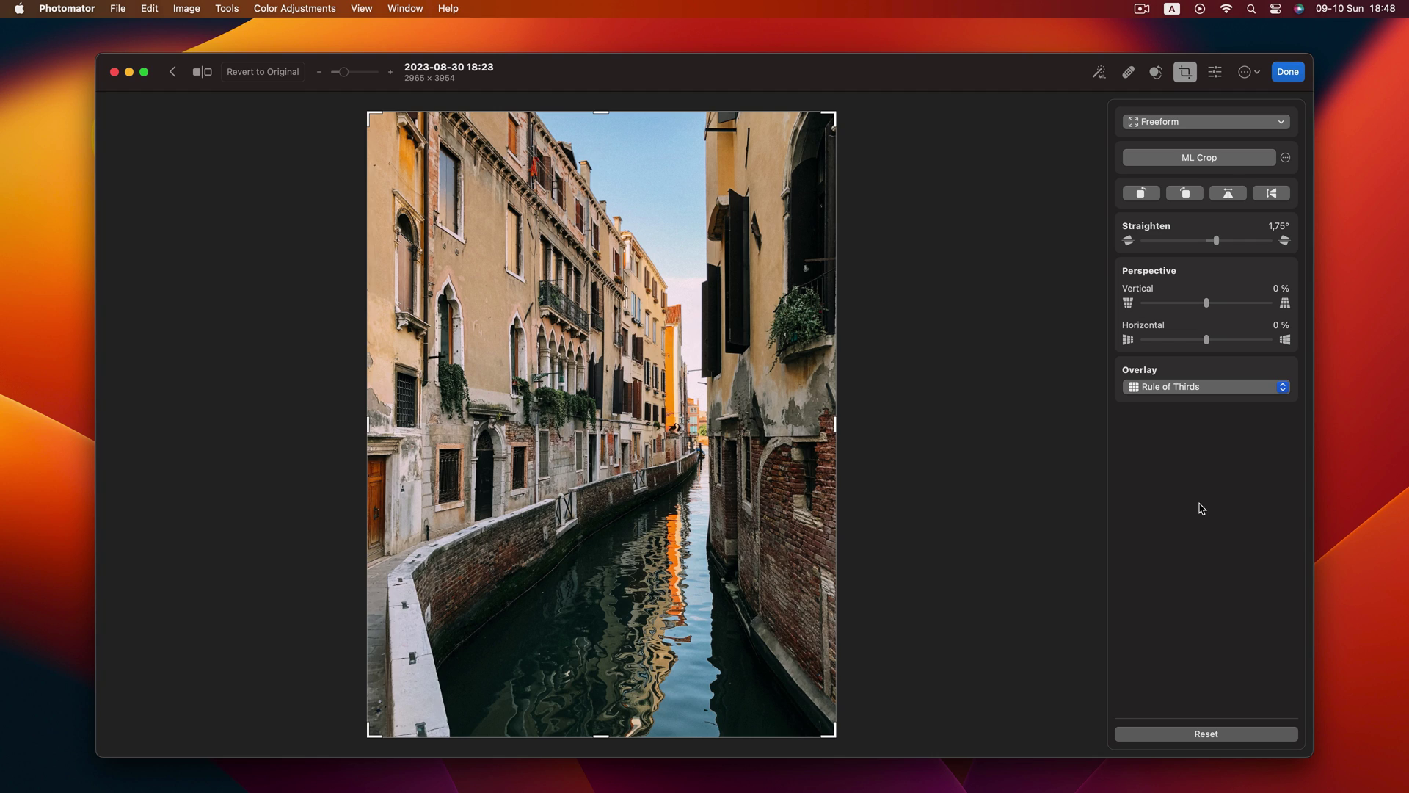
{"action": "left_click", "coordinate": [1214, 125]}
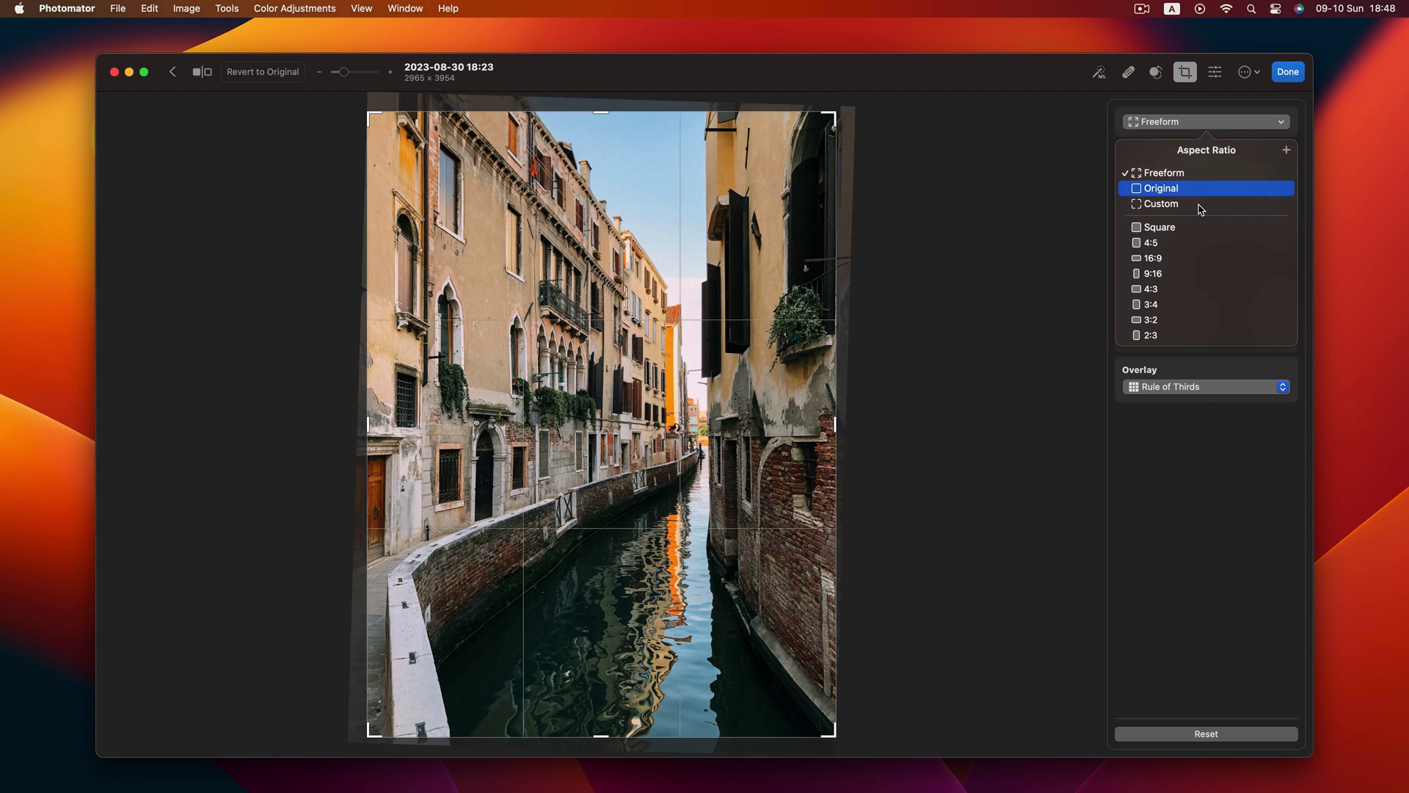
{"action": "left_click", "coordinate": [1199, 234]}
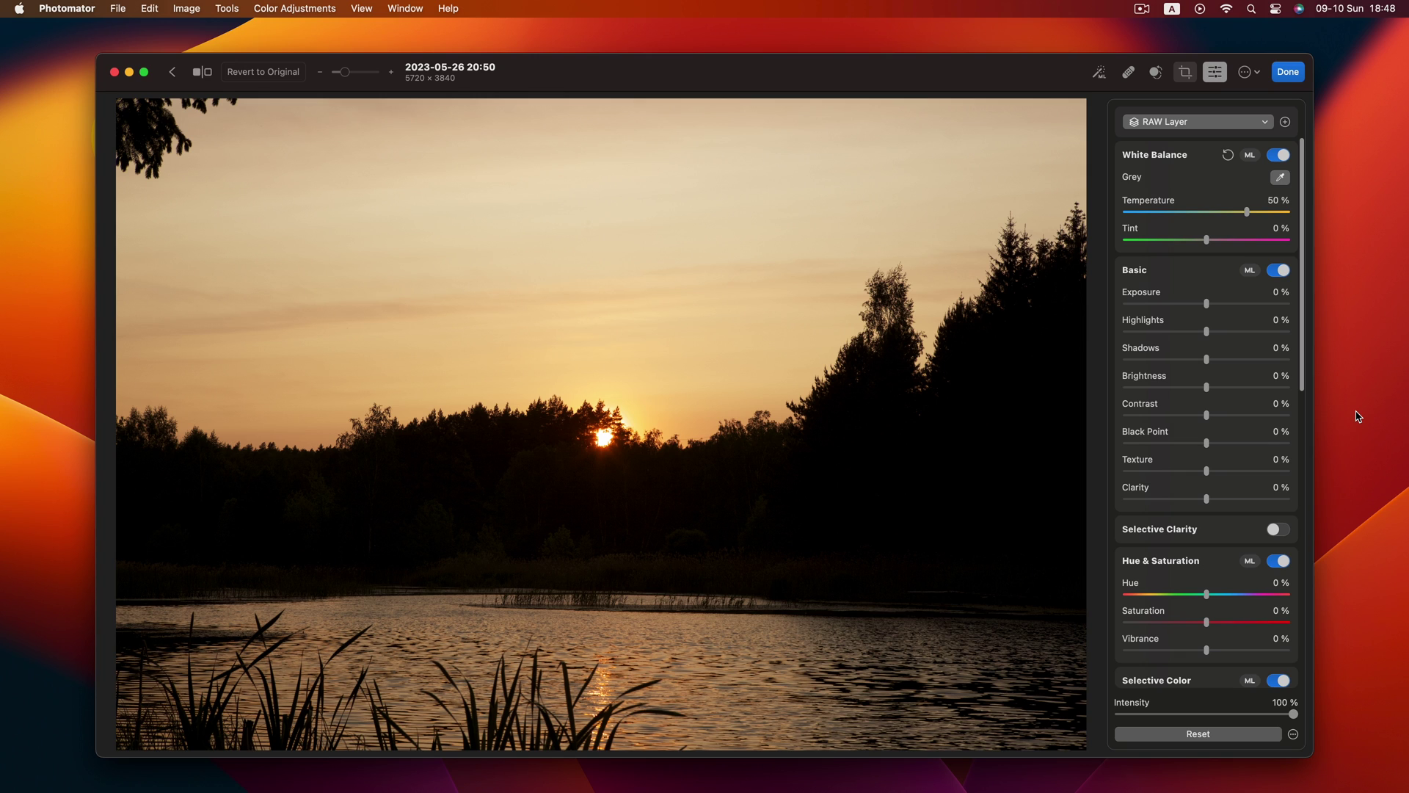
Step: Reset Temperature to 0 %, Option-drag Exposure past 100 %, and Option-scroll Shadows up to about 6 %
{"action": "left_click", "coordinate": [1248, 213]}
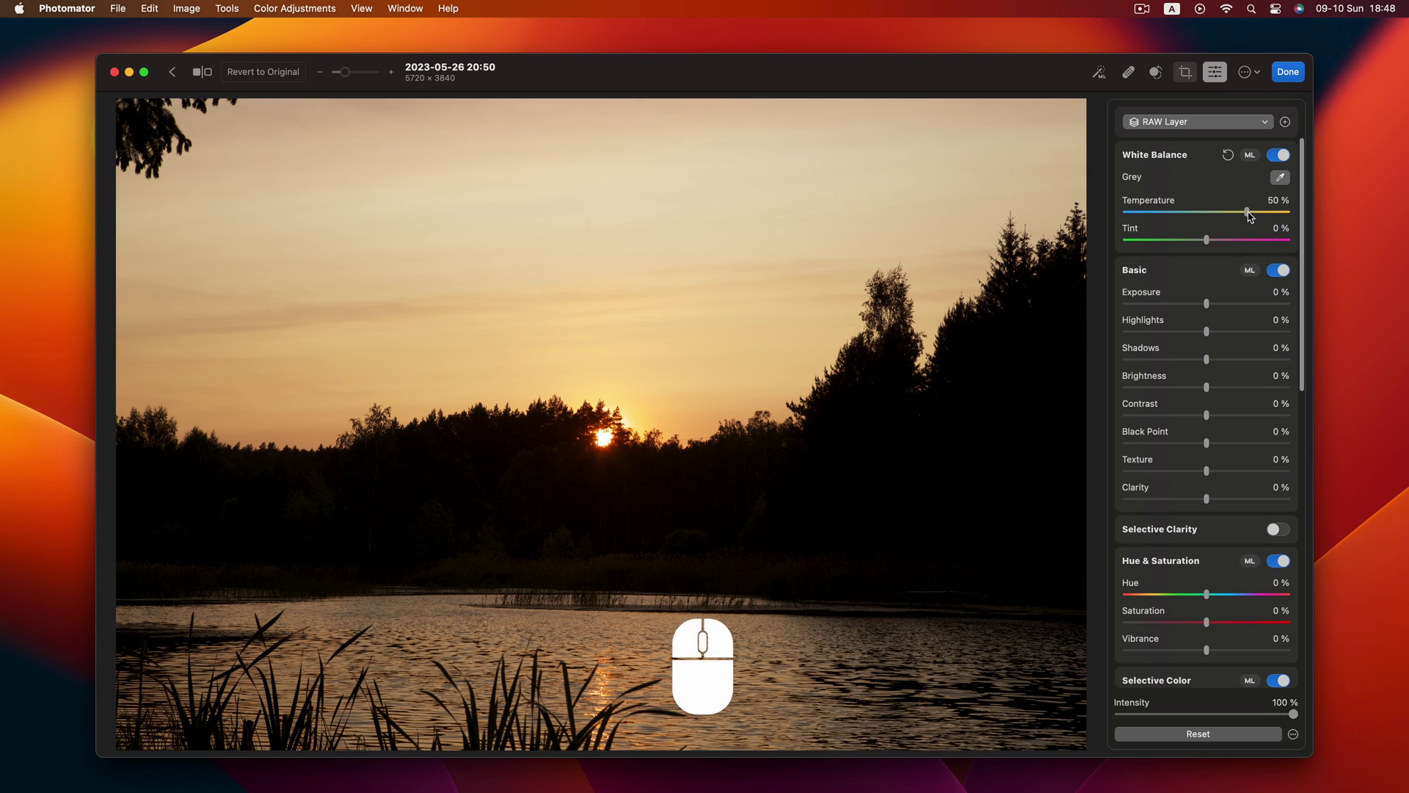
{"action": "double_click", "coordinate": [1247, 213]}
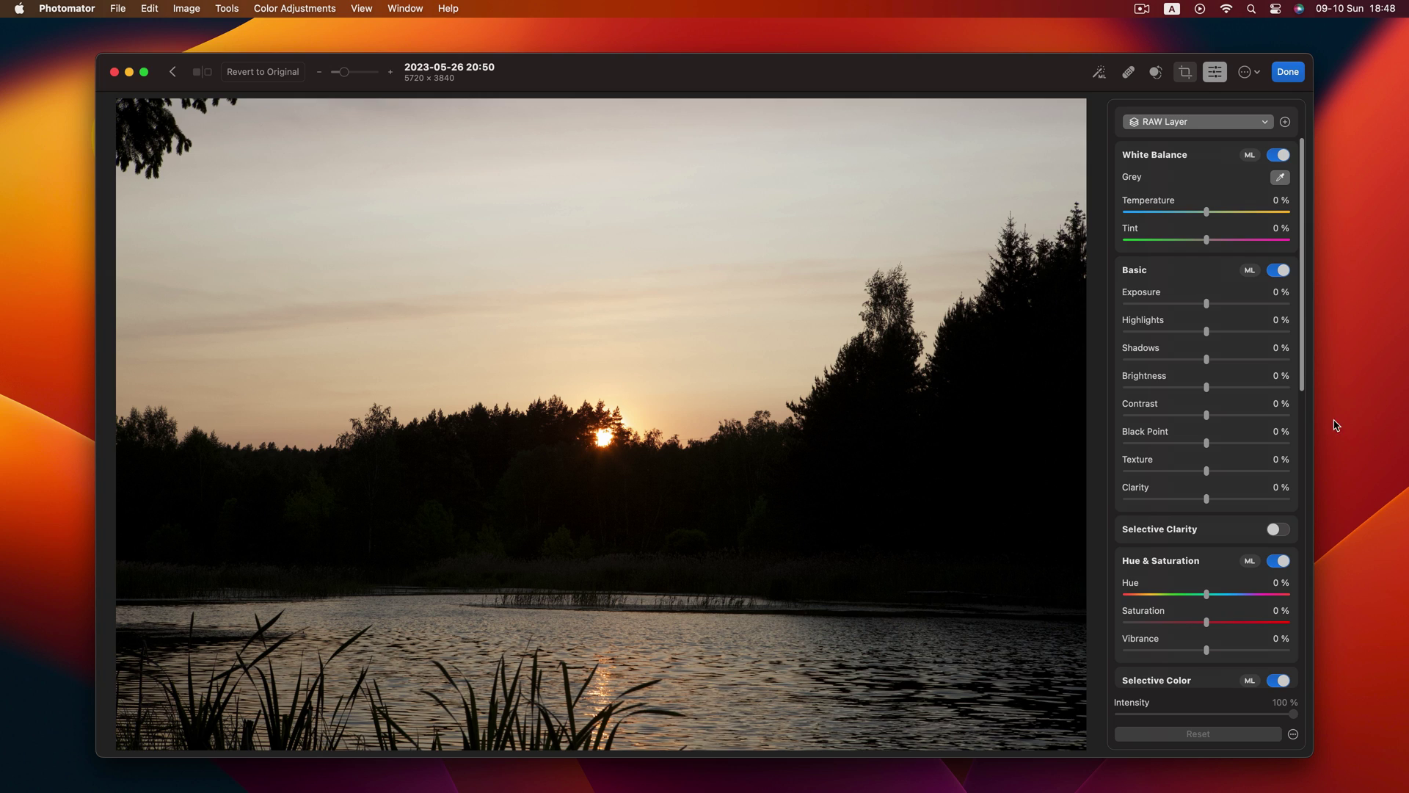
{"action": "key", "text": "alt"}
{"action": "left_click_drag", "start_coordinate": [1208, 307], "coordinate": [1255, 312]}
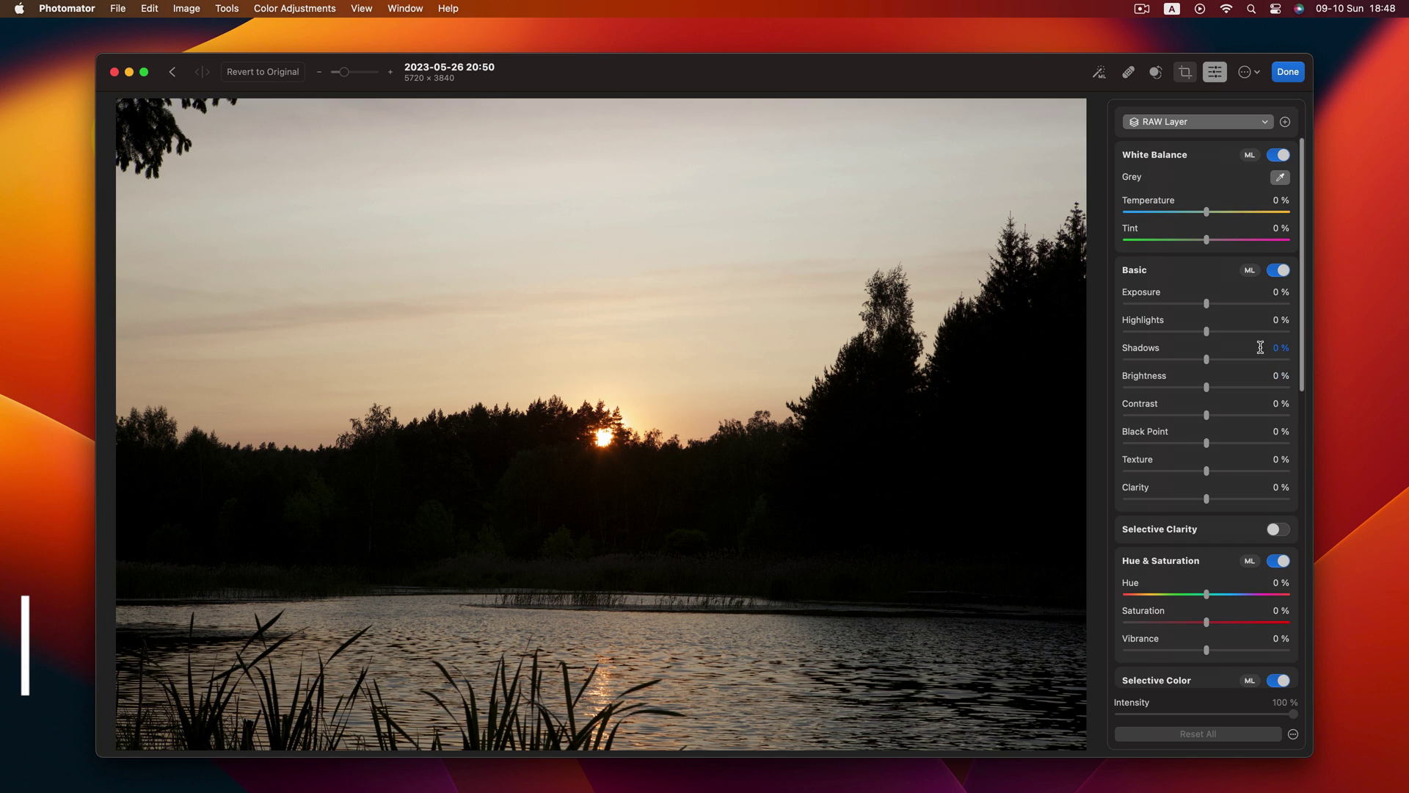
{"action": "scroll", "coordinate": [1260, 347], "scroll_direction": "up", "scroll_amount": 2}
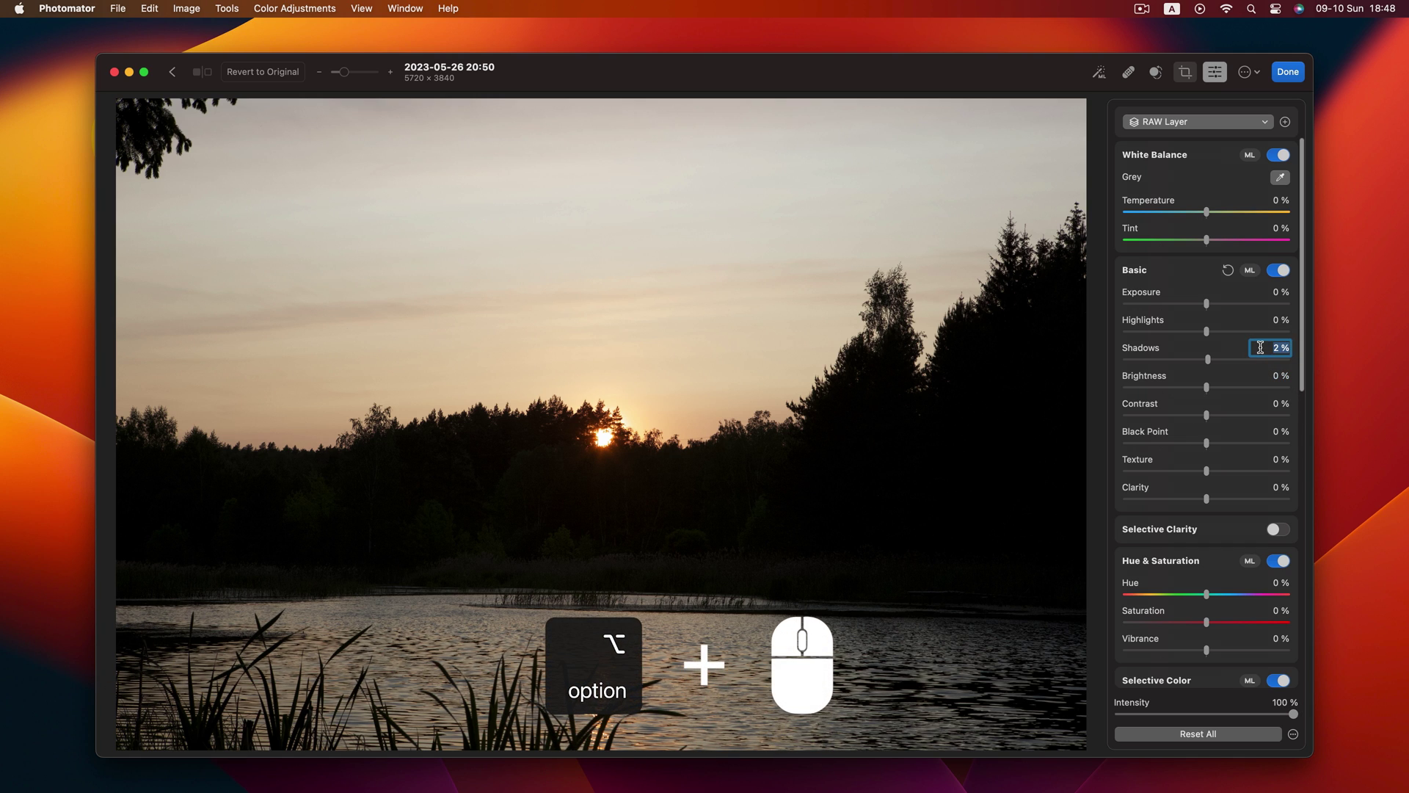
{"action": "scroll", "coordinate": [1260, 347], "scroll_direction": "up", "scroll_amount": 4}
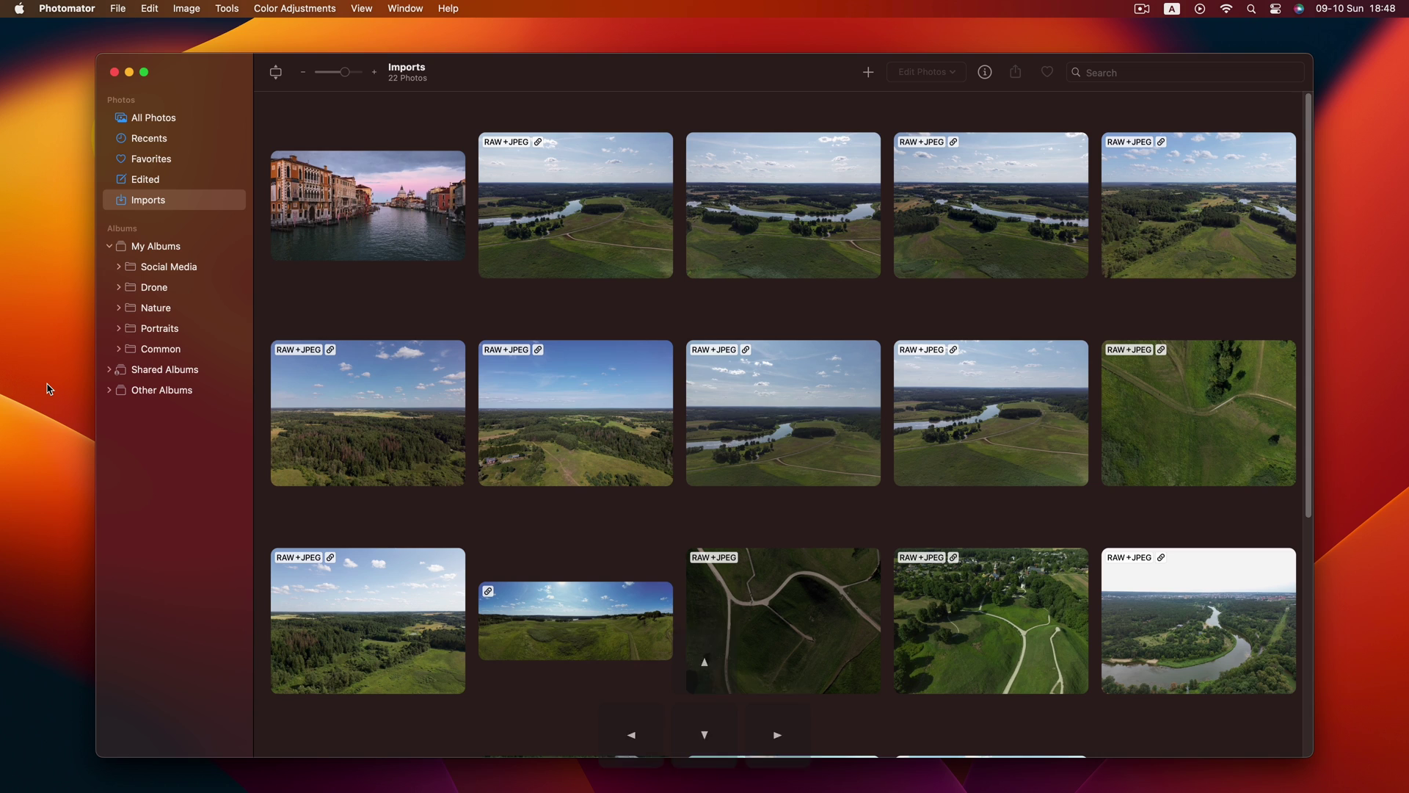
Step: Mark three photos in the Imports grid as favourites
{"action": "key", "text": "Right"}
{"action": "key", "text": "Right"}
{"action": "key", "text": "period"}
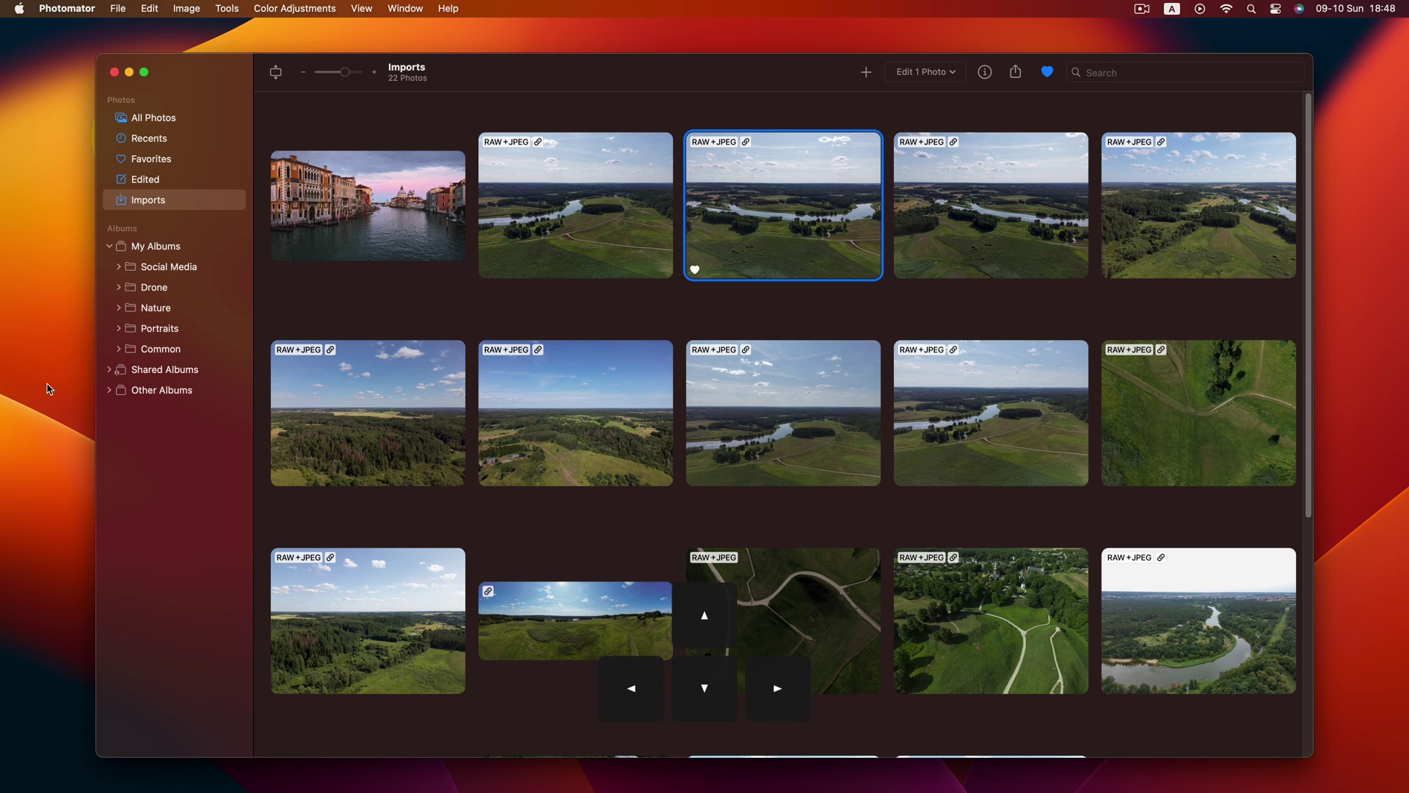
{"action": "key", "text": "Right"}
{"action": "key", "text": "Right"}
{"action": "key", "text": "Down"}
{"action": "key", "text": "period"}
{"action": "key", "text": "Left"}
{"action": "key", "text": "Left"}
{"action": "key", "text": "Left"}
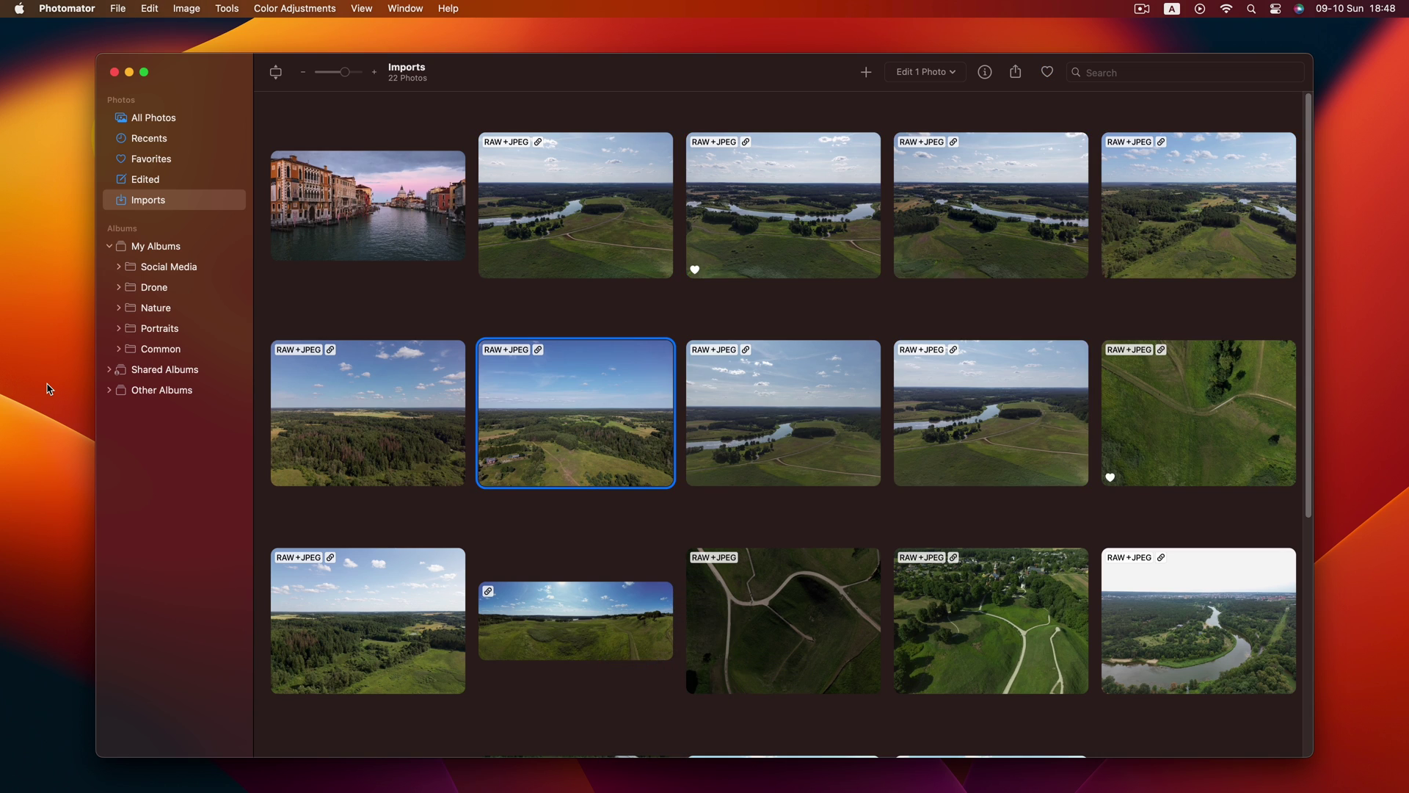
{"action": "key", "text": "period"}
{"action": "key", "text": "period"}
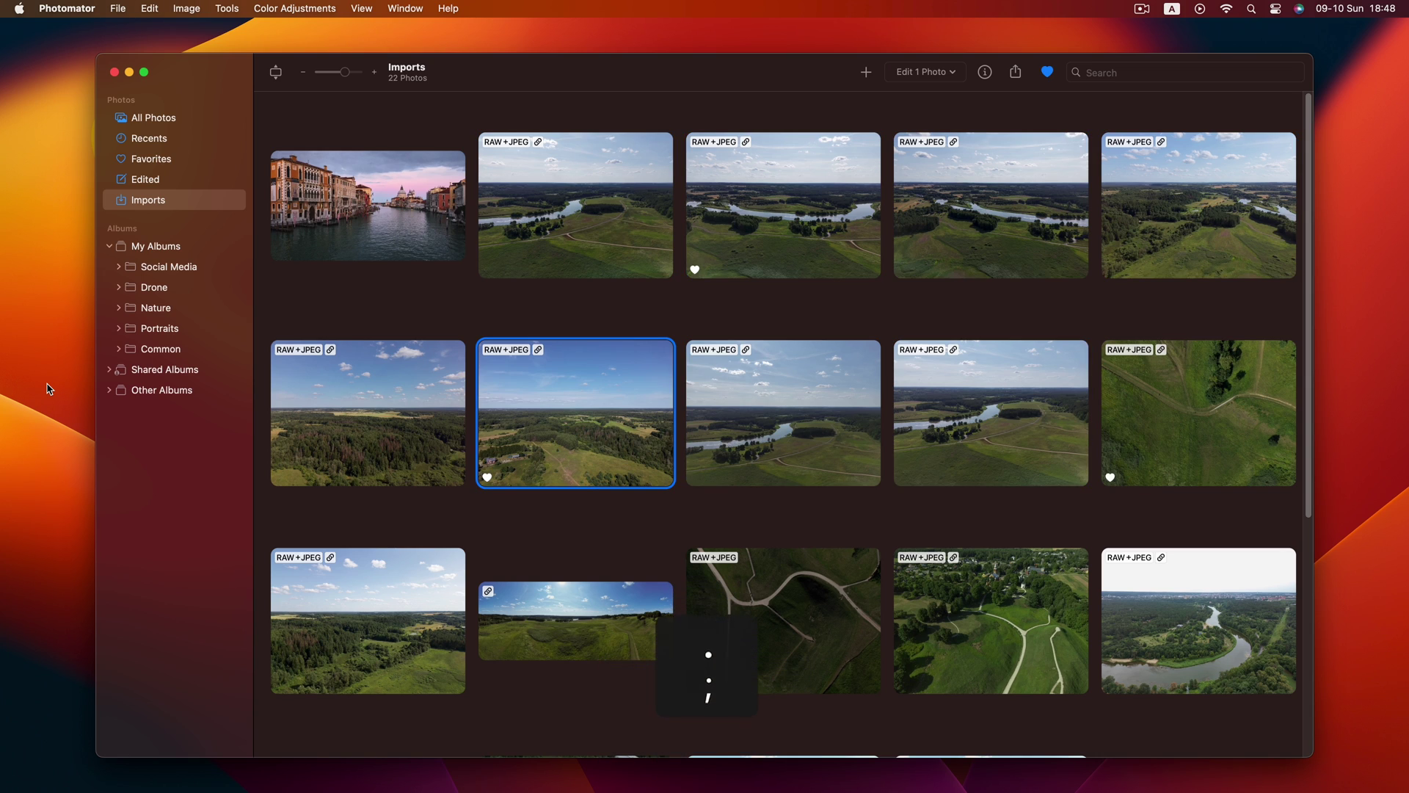
Step: In the Favorites album, remove the second photo from Favorites
{"action": "key", "text": "super+3"}
{"action": "key", "text": "Right"}
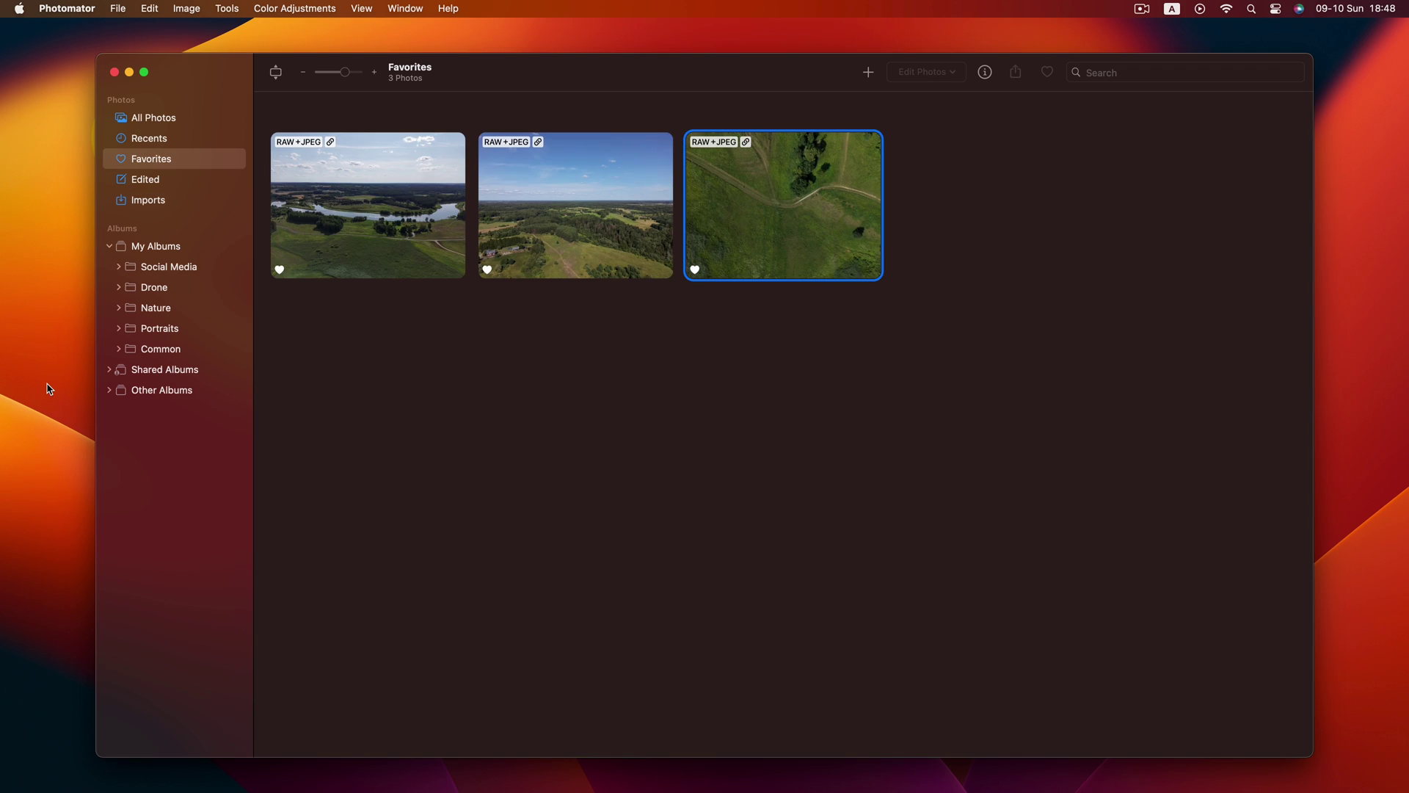
{"action": "key", "text": "Left"}
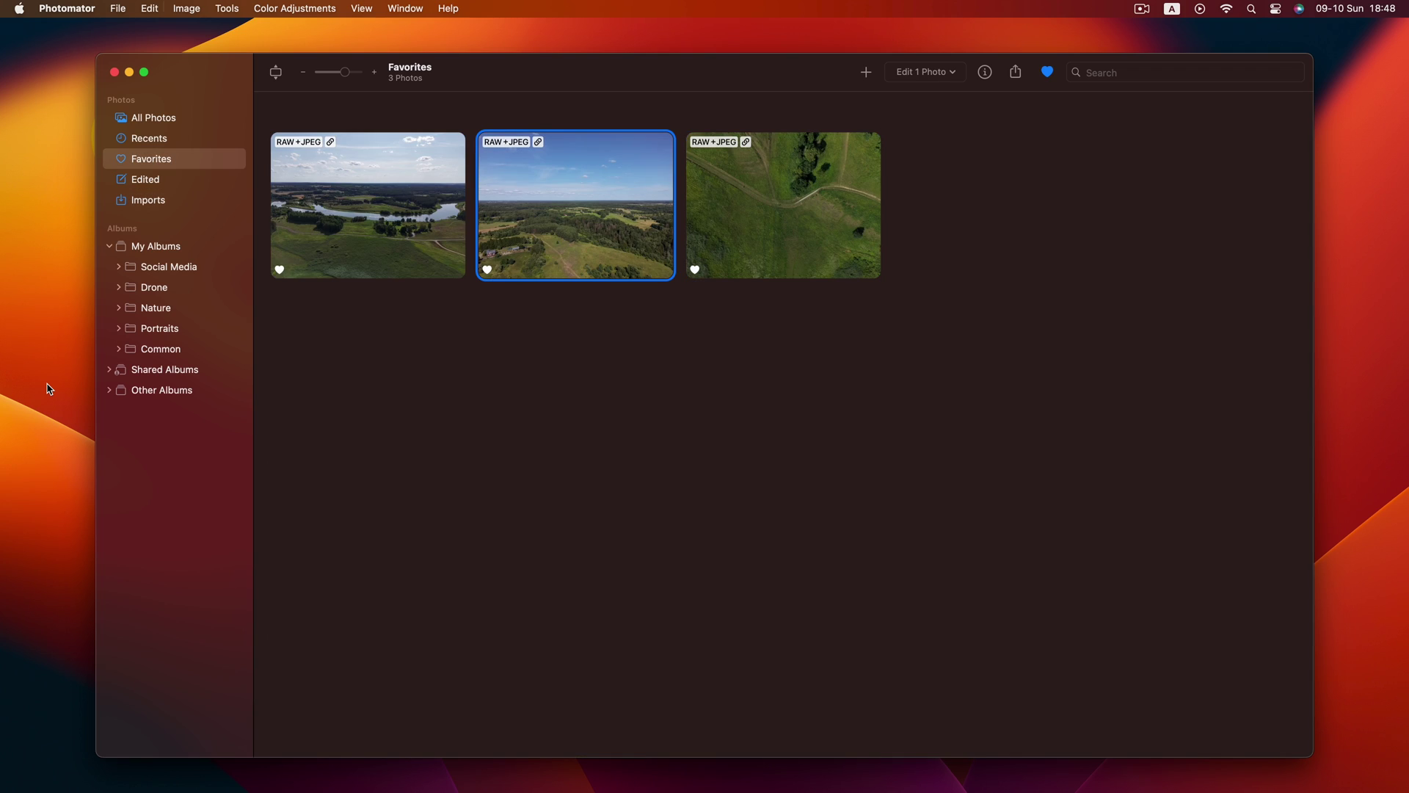
{"action": "key", "text": "period"}
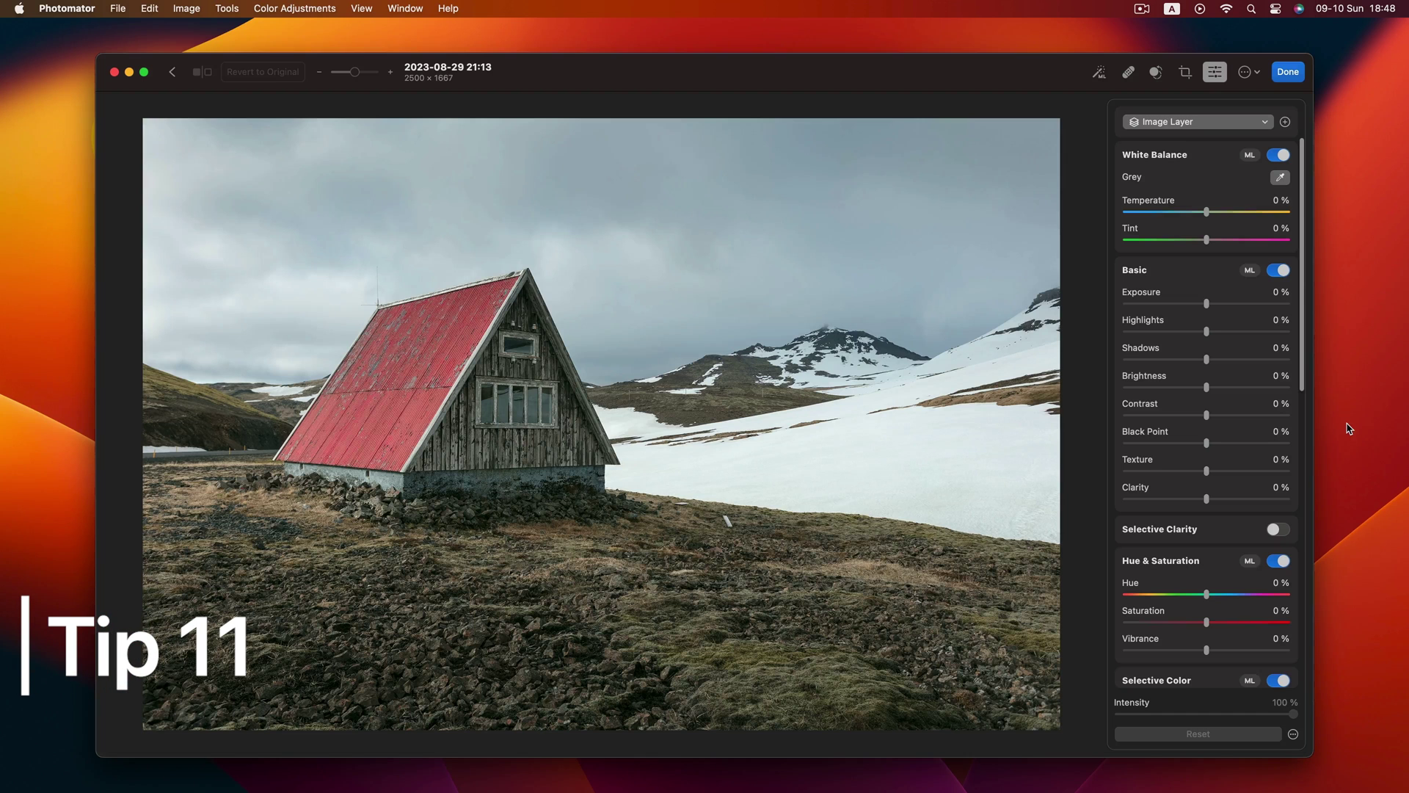
Step: Add a Sky mask layer and invert it
{"action": "left_click", "coordinate": [1285, 122]}
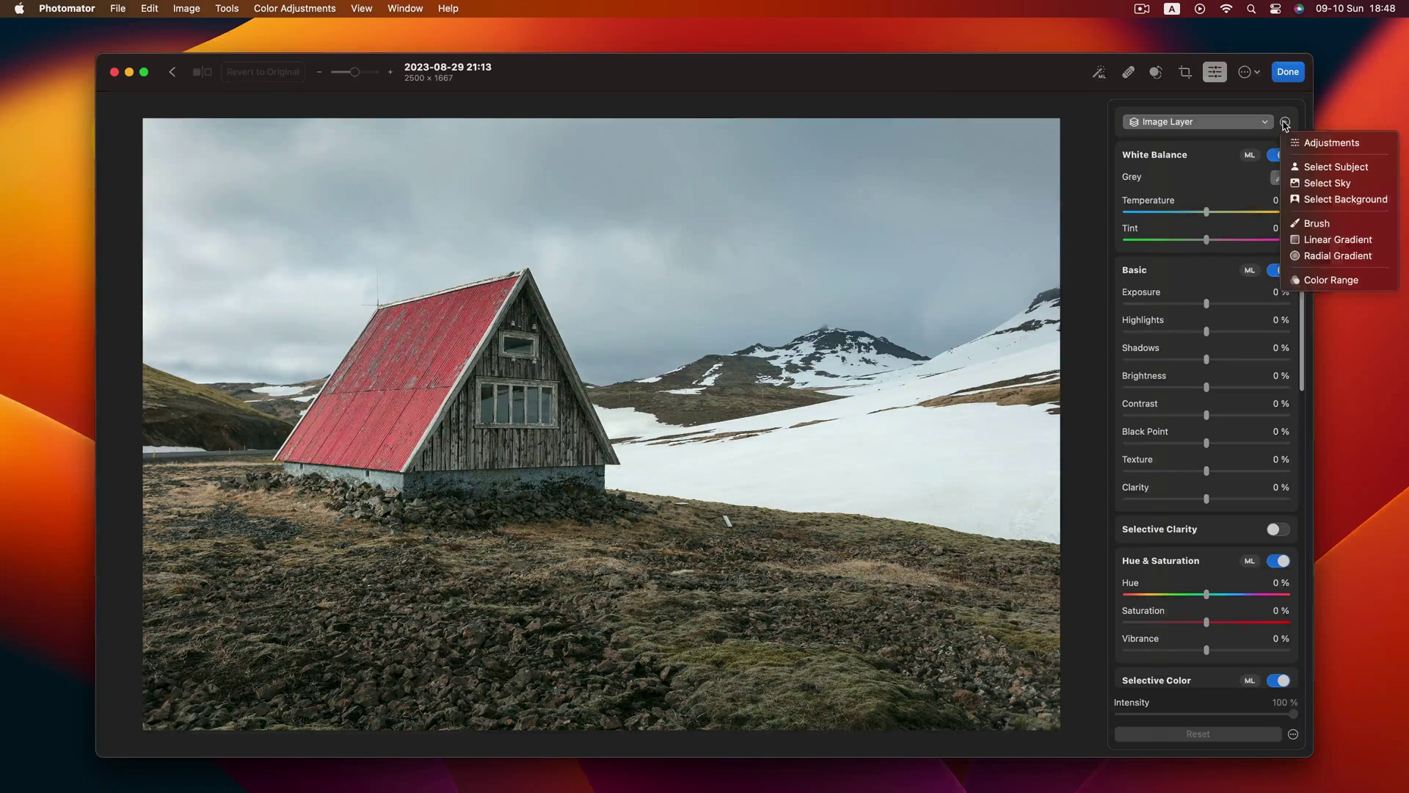
{"action": "left_click", "coordinate": [1296, 183]}
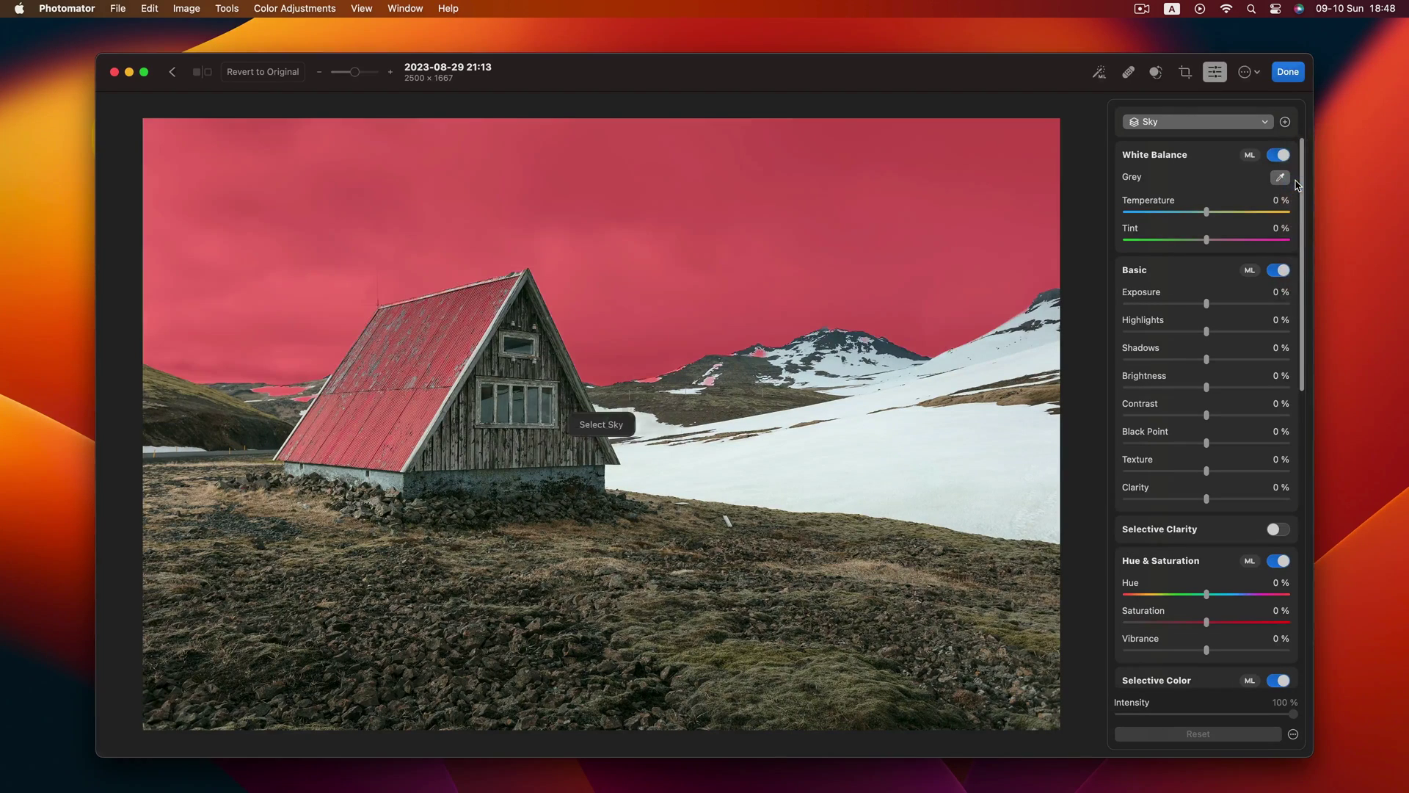
{"action": "left_click", "coordinate": [1264, 121]}
{"action": "left_click", "coordinate": [1264, 180]}
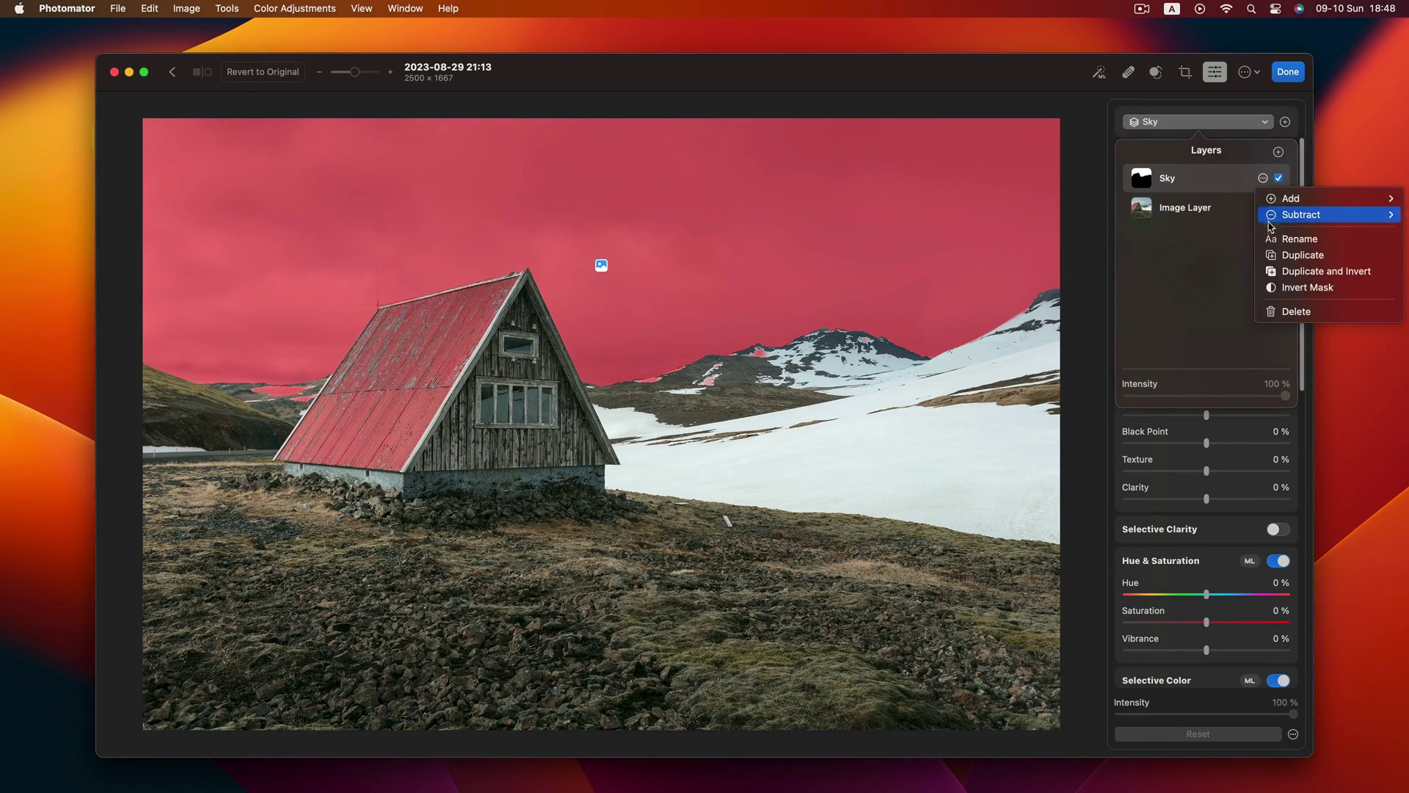
{"action": "left_click", "coordinate": [1276, 287]}
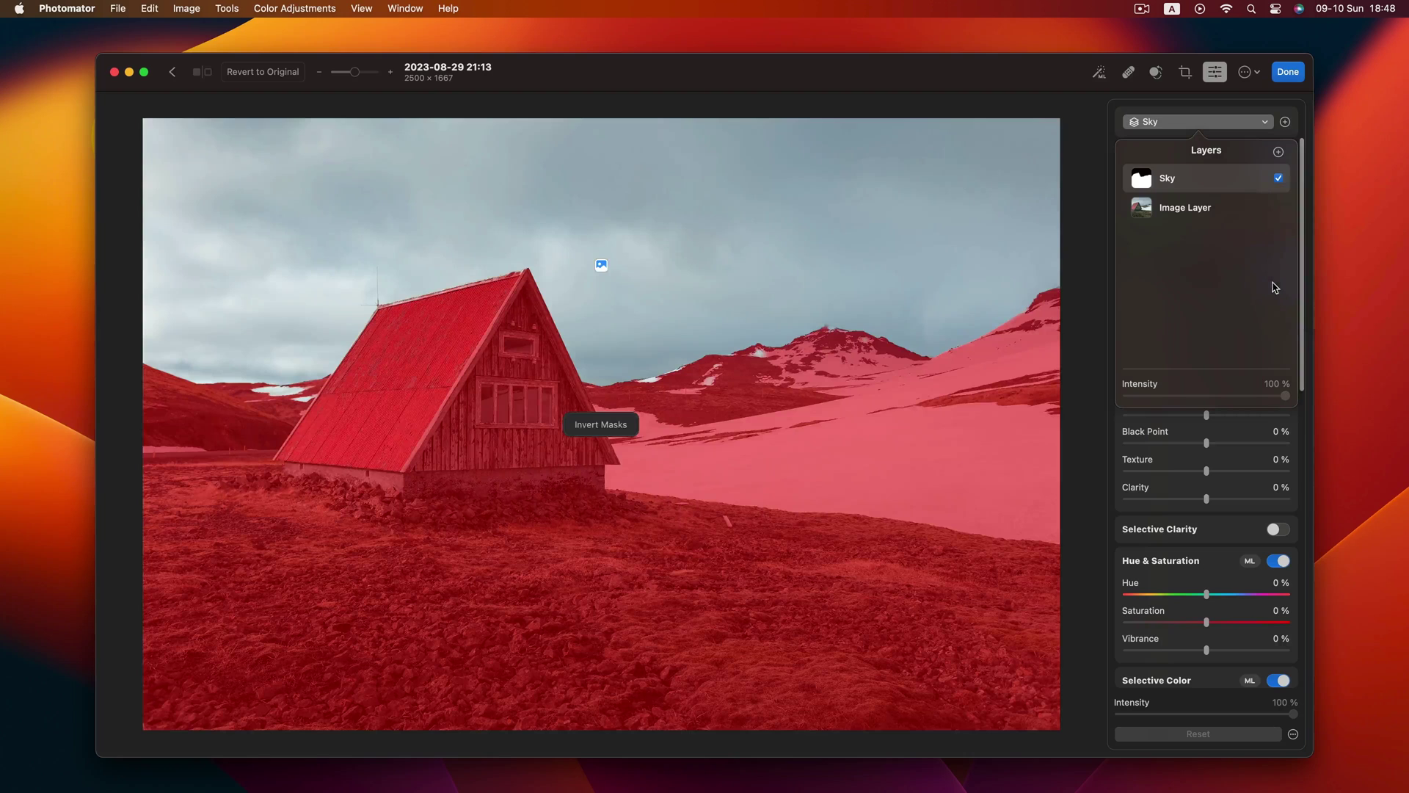
{"action": "left_click", "coordinate": [1276, 286]}
Step: Add an inverted Subject mask around the red hut and lower its Exposure to -81 %
{"action": "left_click", "coordinate": [1285, 122]}
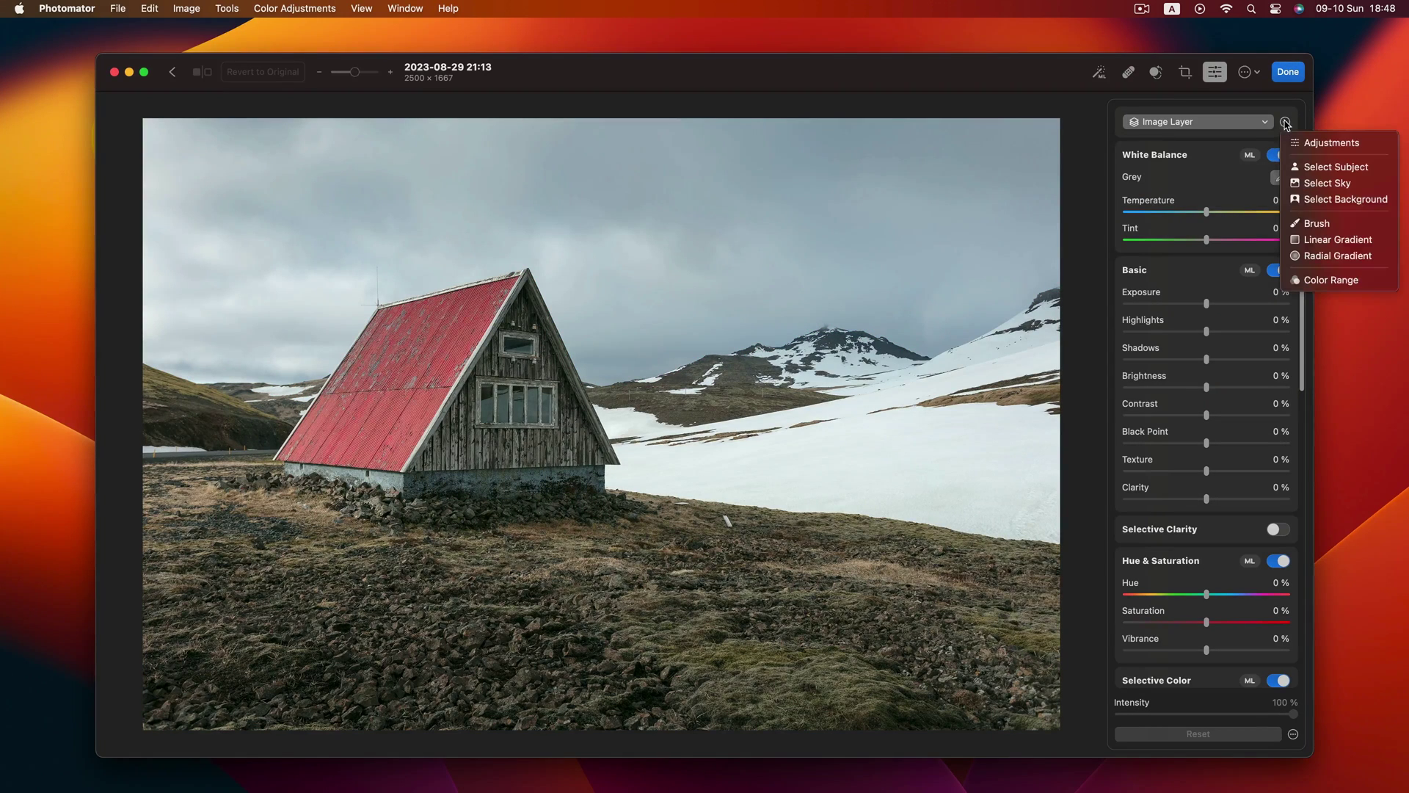
{"action": "left_click", "coordinate": [1296, 167]}
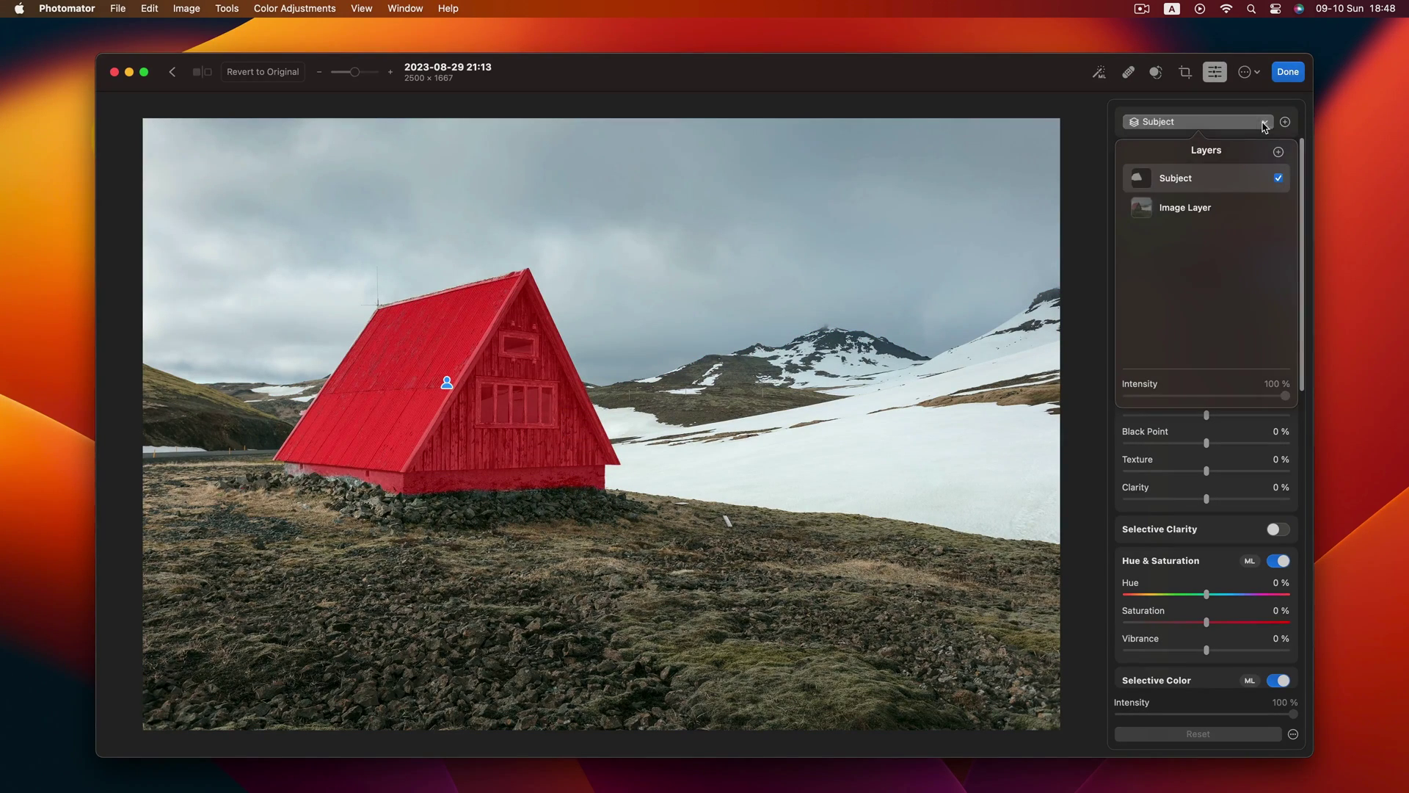
{"action": "left_click", "coordinate": [1264, 179]}
{"action": "left_click", "coordinate": [1280, 285]}
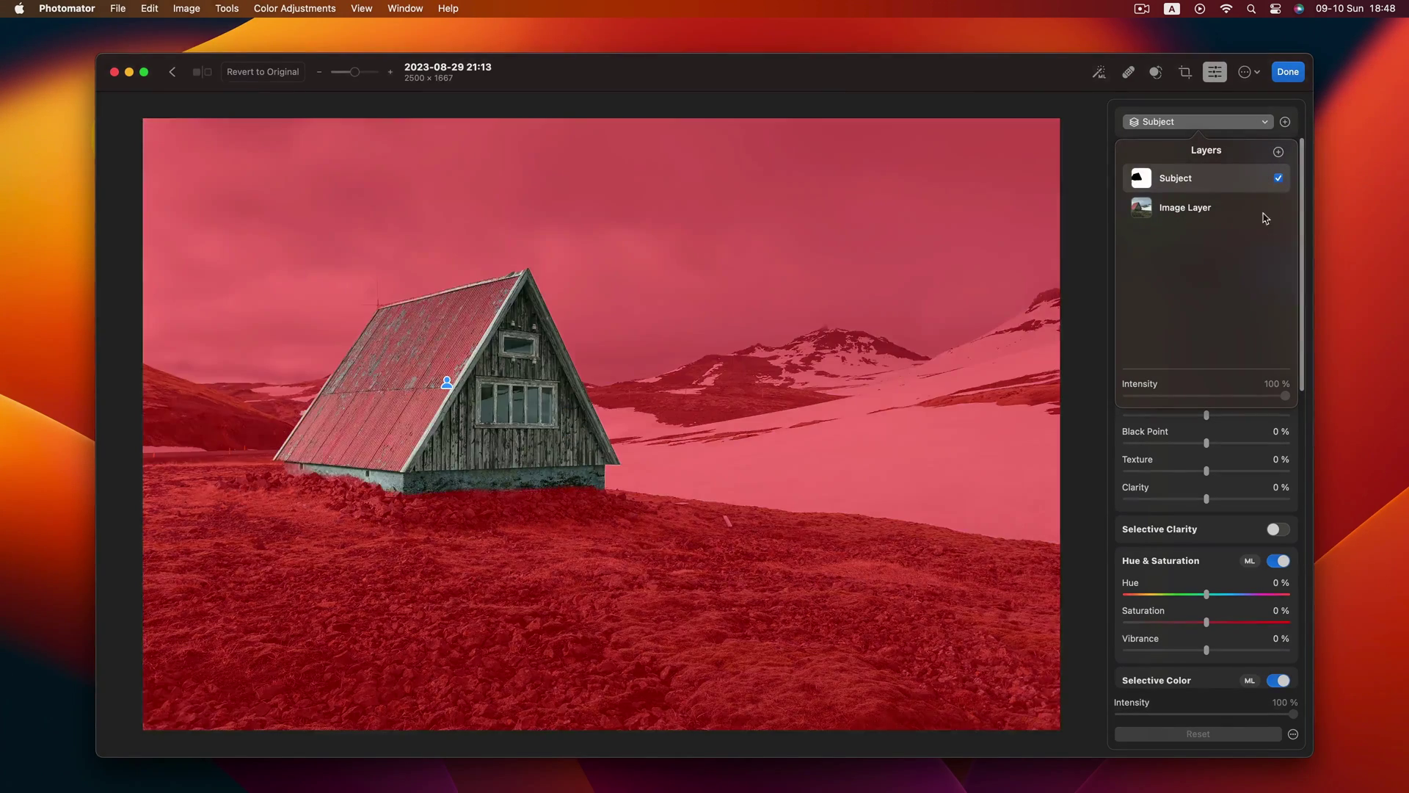
{"action": "left_click", "coordinate": [1265, 124]}
{"action": "left_click_drag", "start_coordinate": [1206, 304], "coordinate": [1166, 314]}
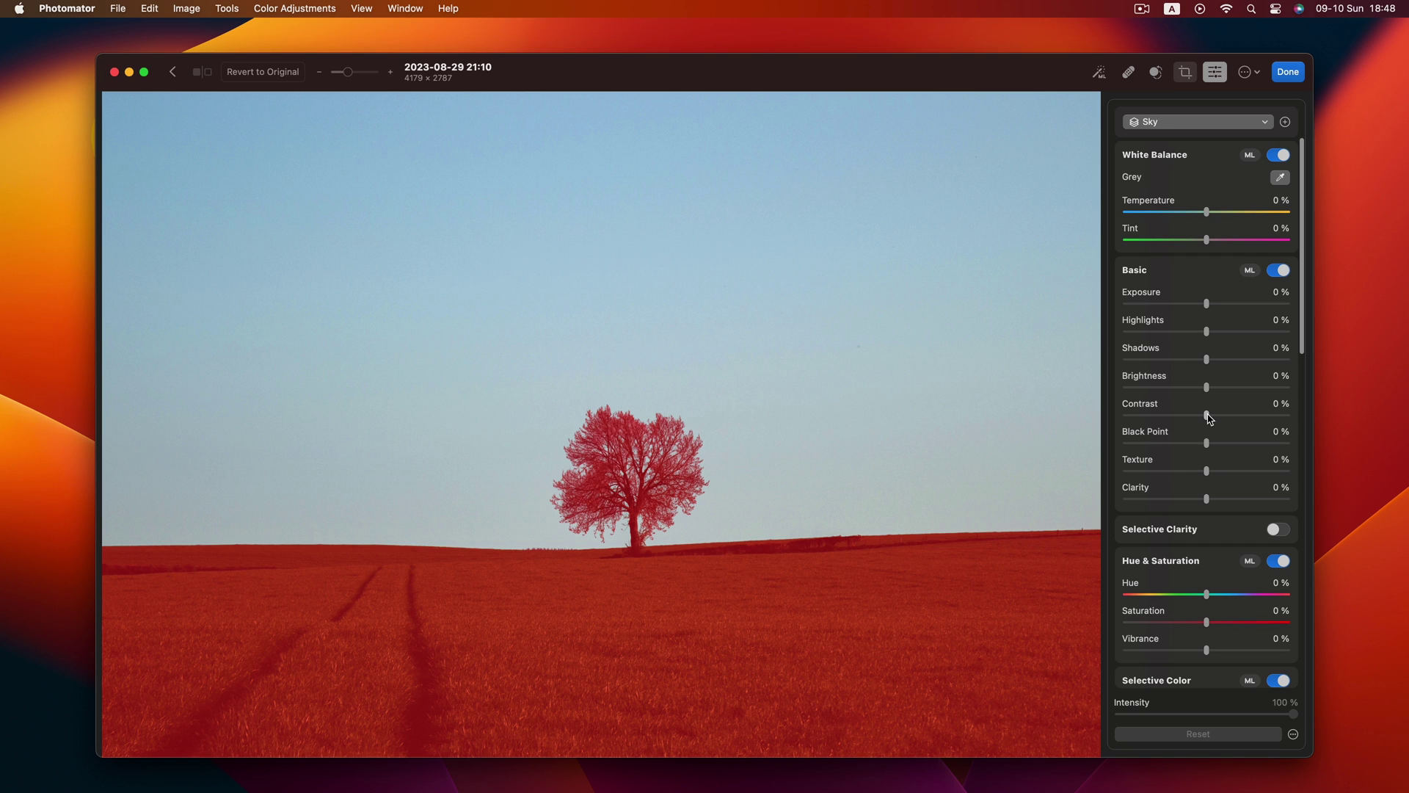
Step: Raise Contrast to 59 % on the Sky layer and show the red mask overlay
{"action": "left_click_drag", "start_coordinate": [1209, 418], "coordinate": [1256, 420]}
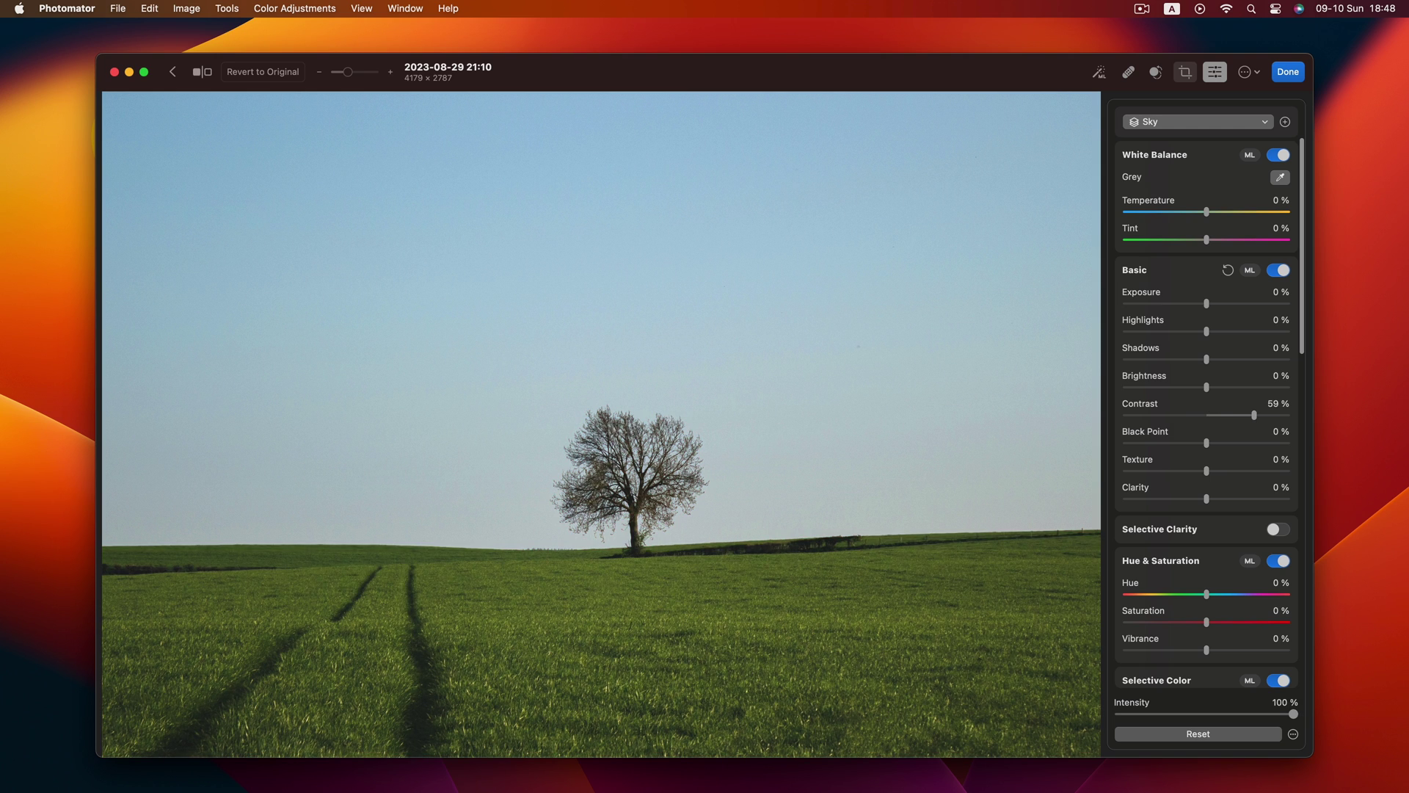
{"action": "key", "text": "o"}
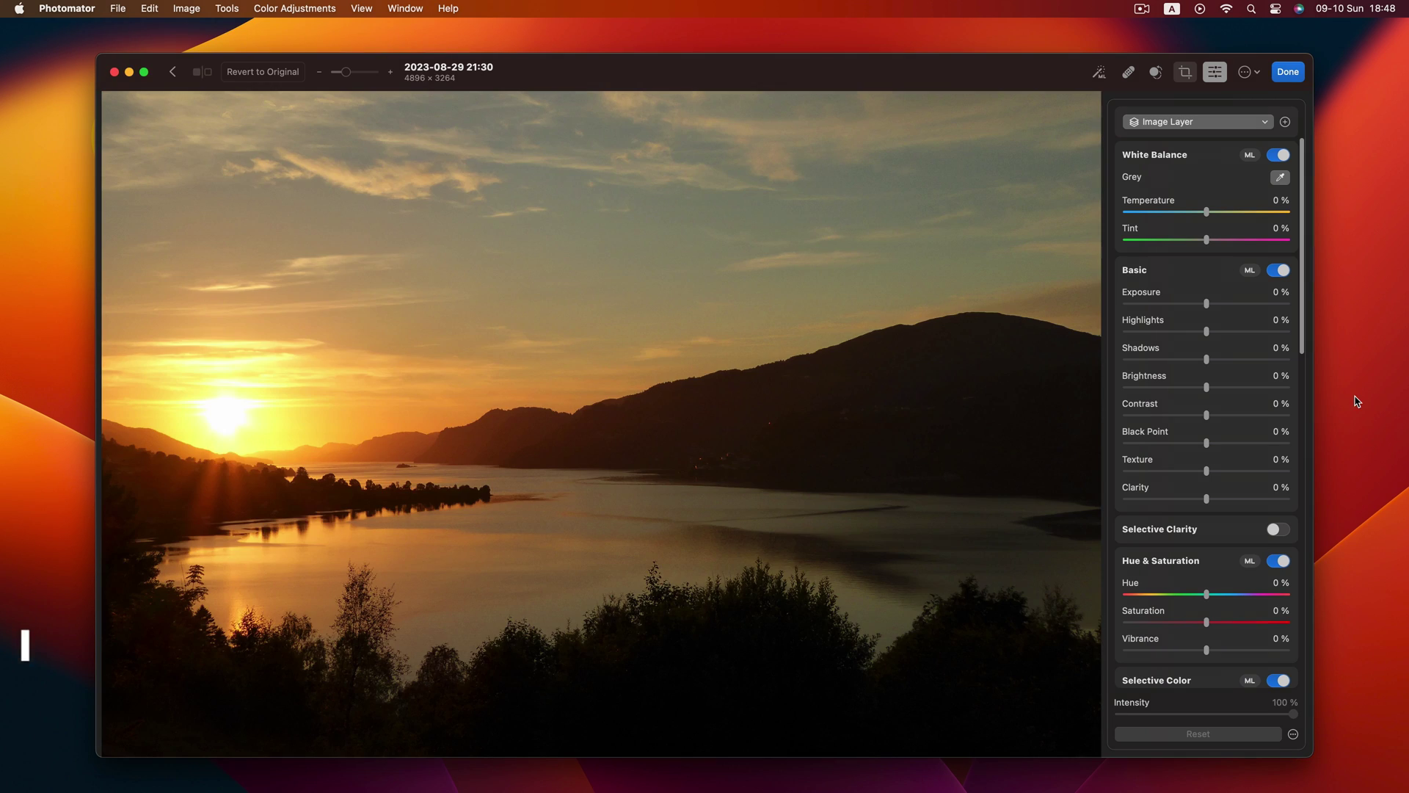
Step: Add a radial gradient shaped as a thin tilted ellipse over the ridge, with Black Point -58 %
{"action": "left_click", "coordinate": [1285, 122]}
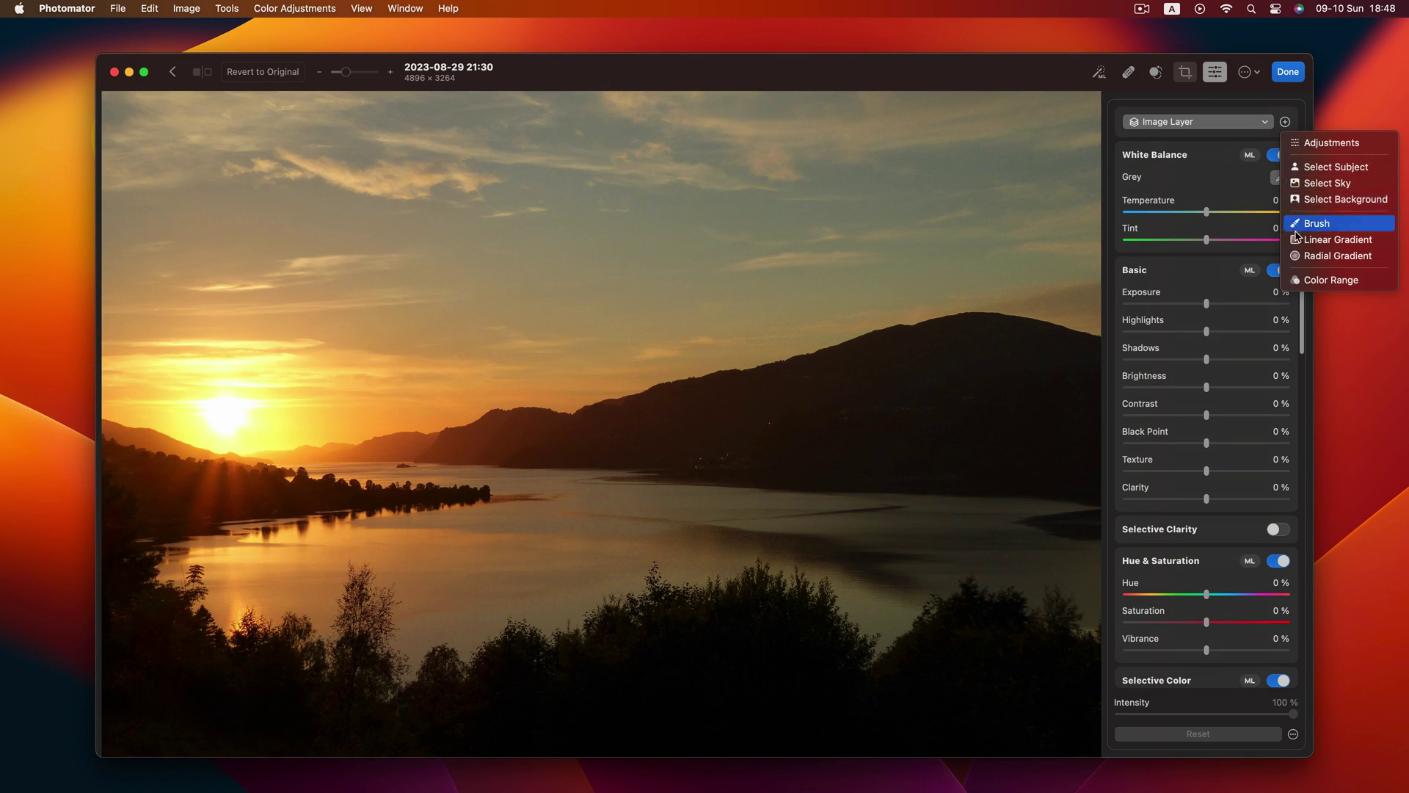
{"action": "left_click", "coordinate": [1314, 255]}
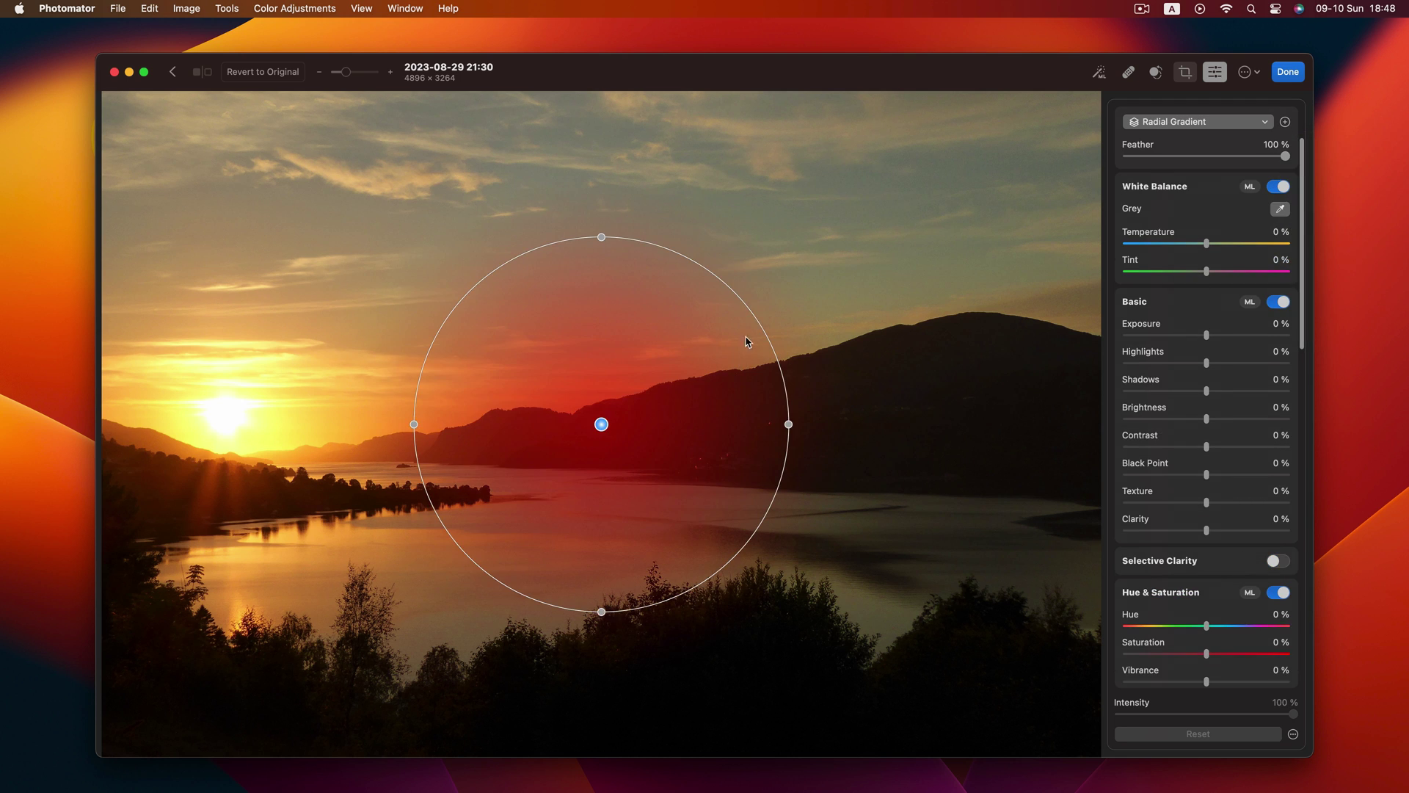
{"action": "left_click_drag", "start_coordinate": [749, 304], "coordinate": [710, 266]}
{"action": "left_click_drag", "start_coordinate": [535, 249], "coordinate": [770, 367]}
{"action": "left_click_drag", "start_coordinate": [568, 364], "coordinate": [584, 335]}
{"action": "left_click_drag", "start_coordinate": [587, 416], "coordinate": [490, 466]}
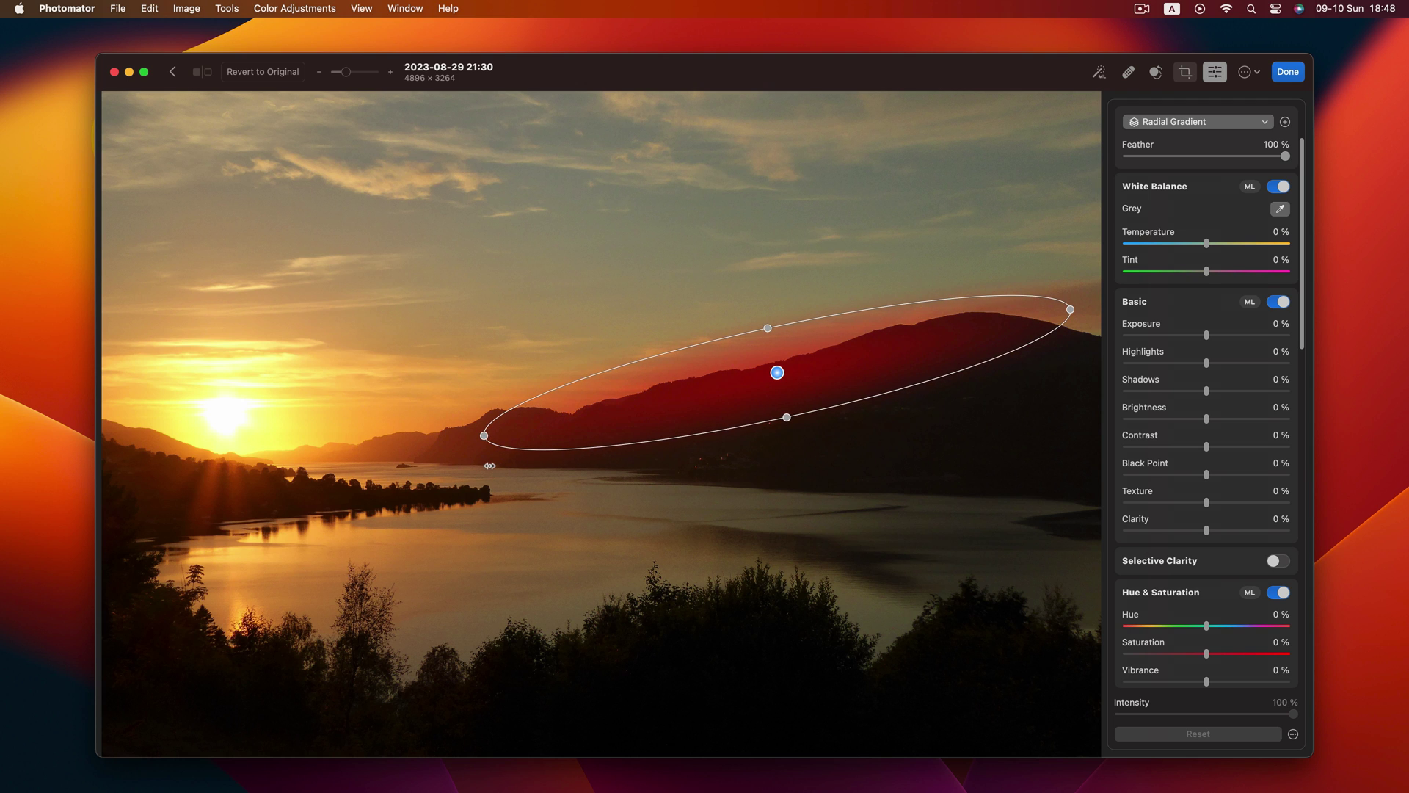
{"action": "left_click_drag", "start_coordinate": [1208, 476], "coordinate": [1160, 481]}
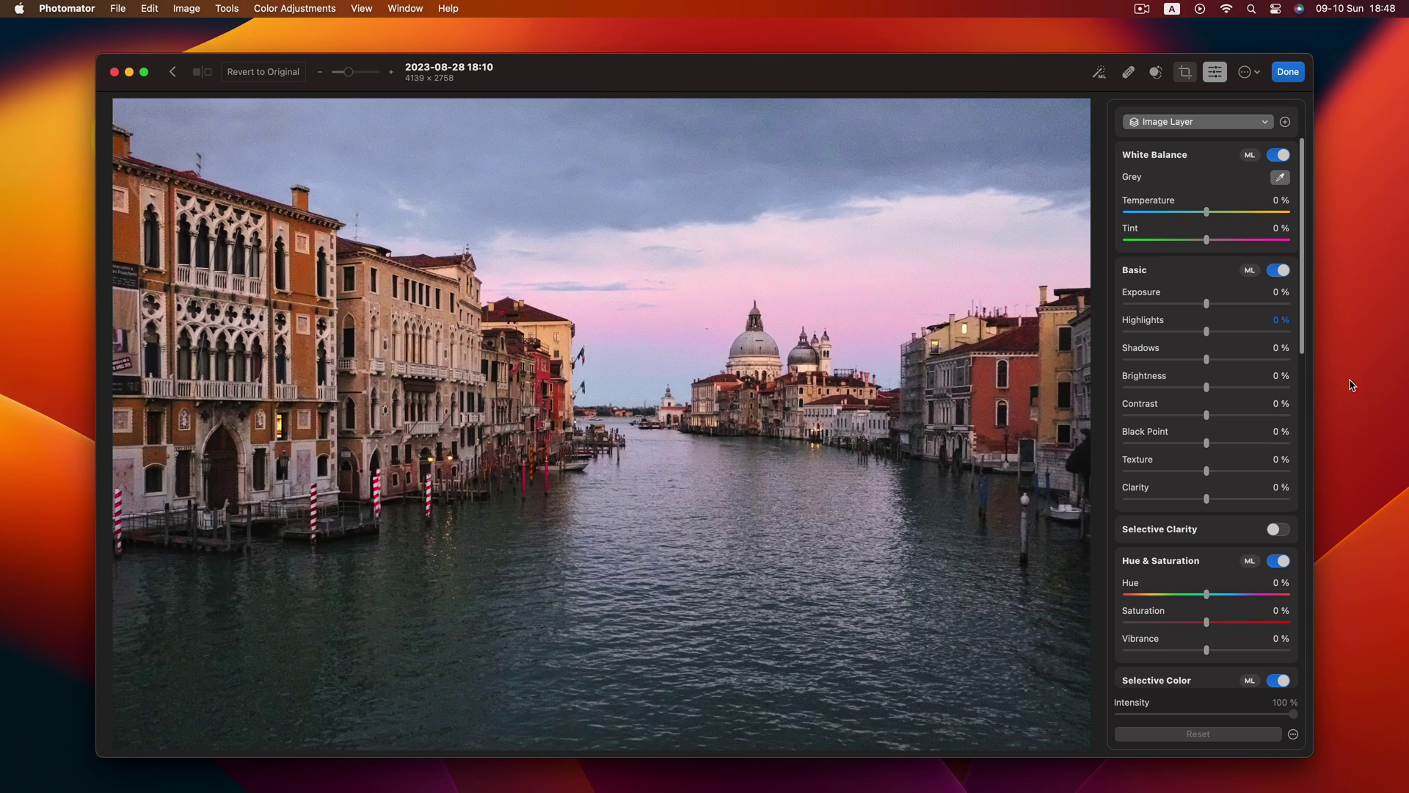
Step: Add a Color Range mask sampled from the blue-grey sky and set its Brightness to -77 %
{"action": "left_click", "coordinate": [1286, 122]}
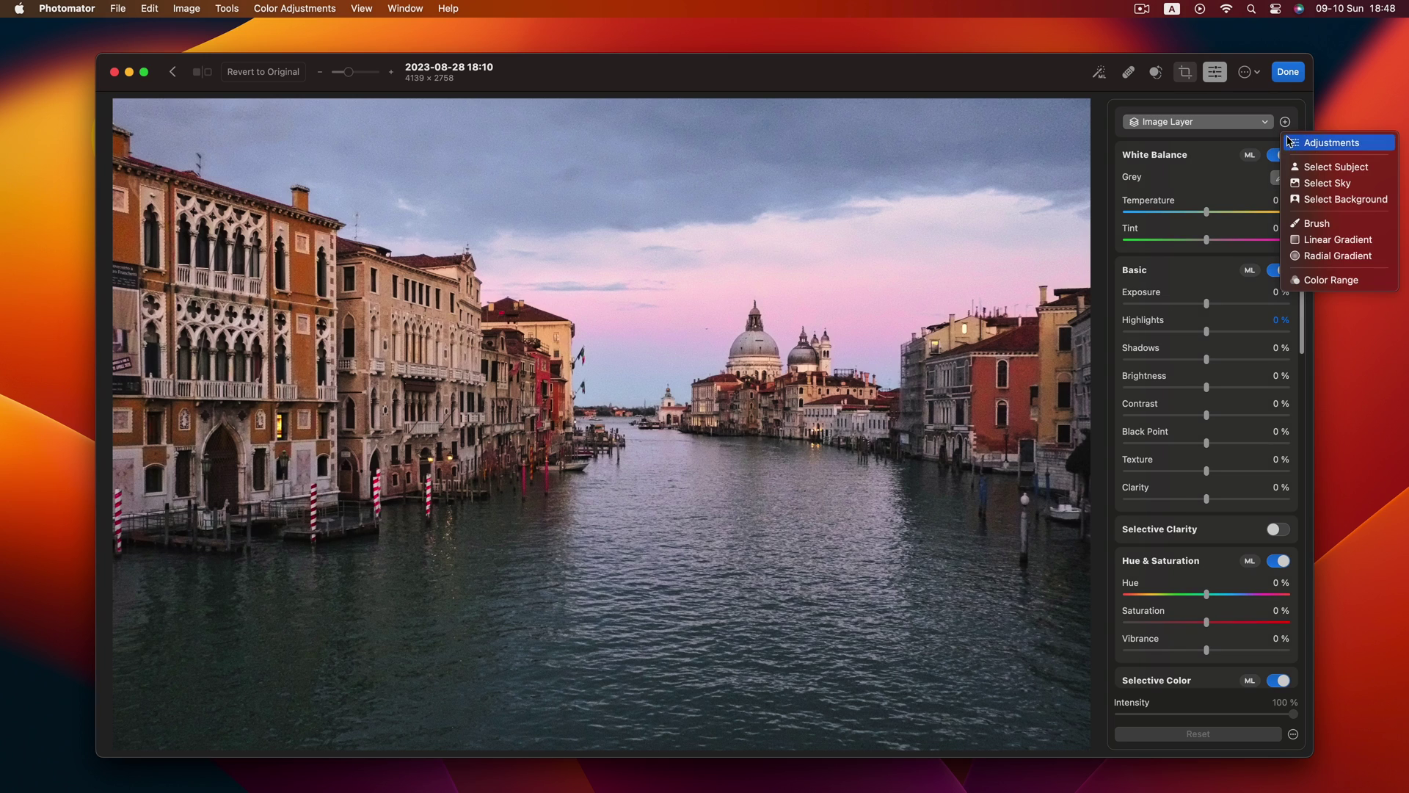
{"action": "left_click", "coordinate": [1303, 281]}
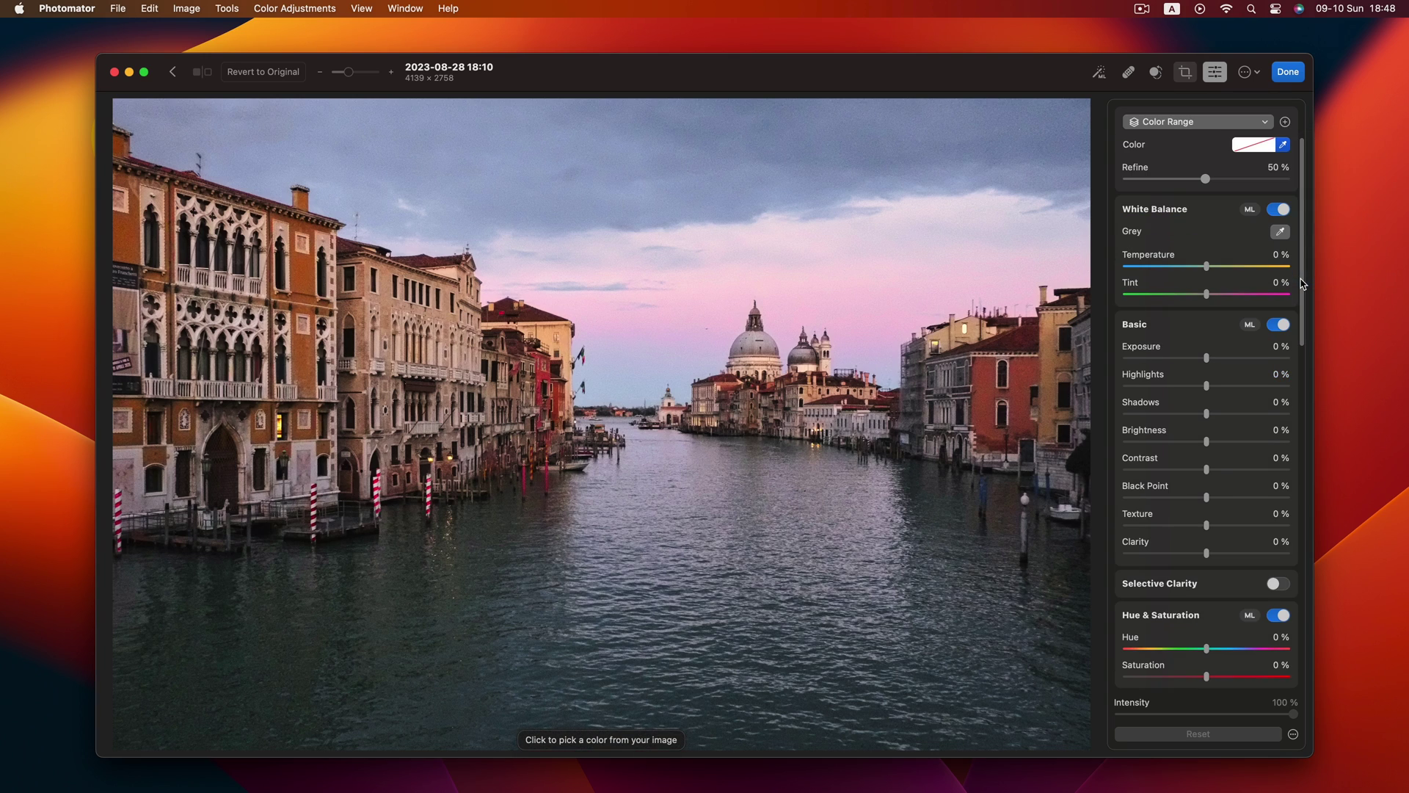
{"action": "left_click", "coordinate": [628, 173]}
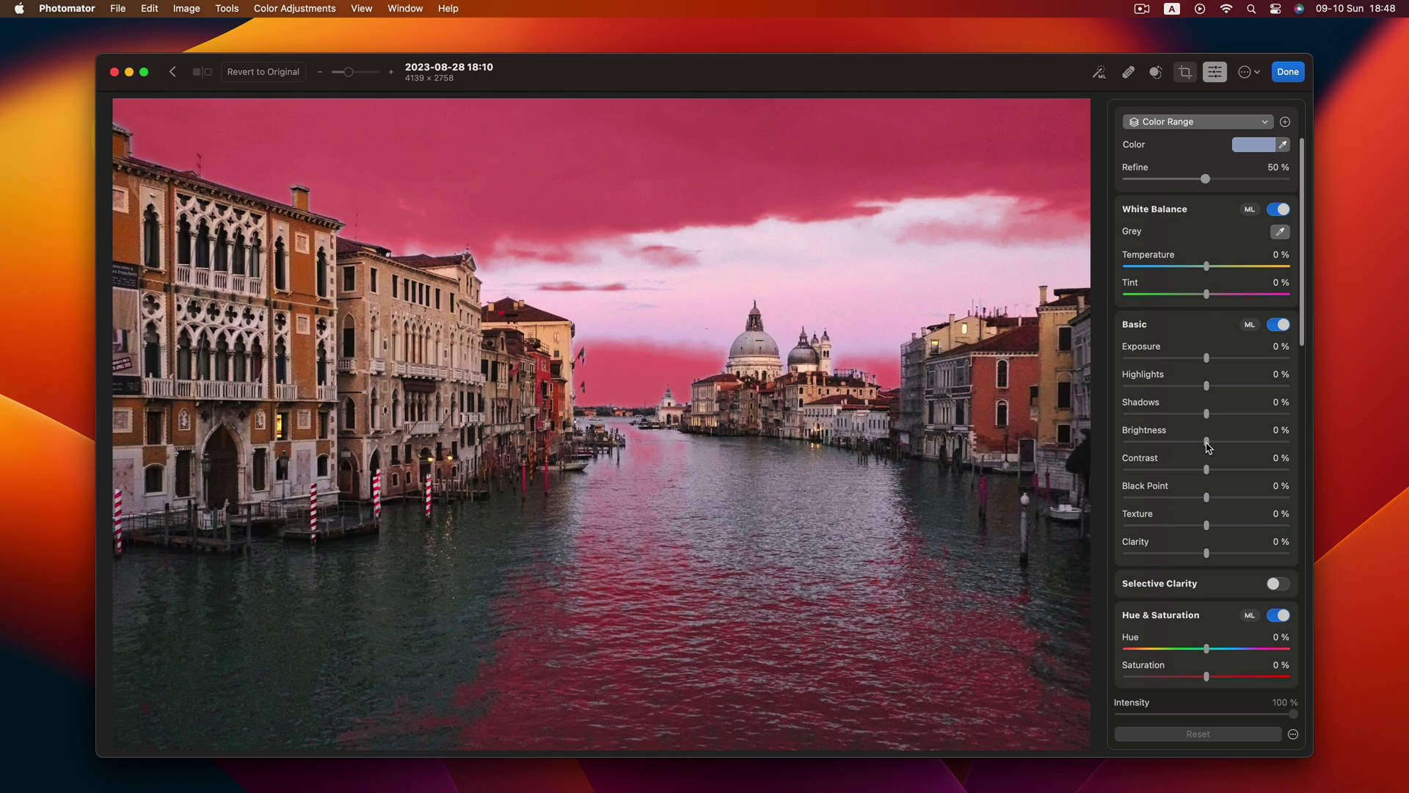
{"action": "left_click_drag", "start_coordinate": [1208, 447], "coordinate": [1146, 447]}
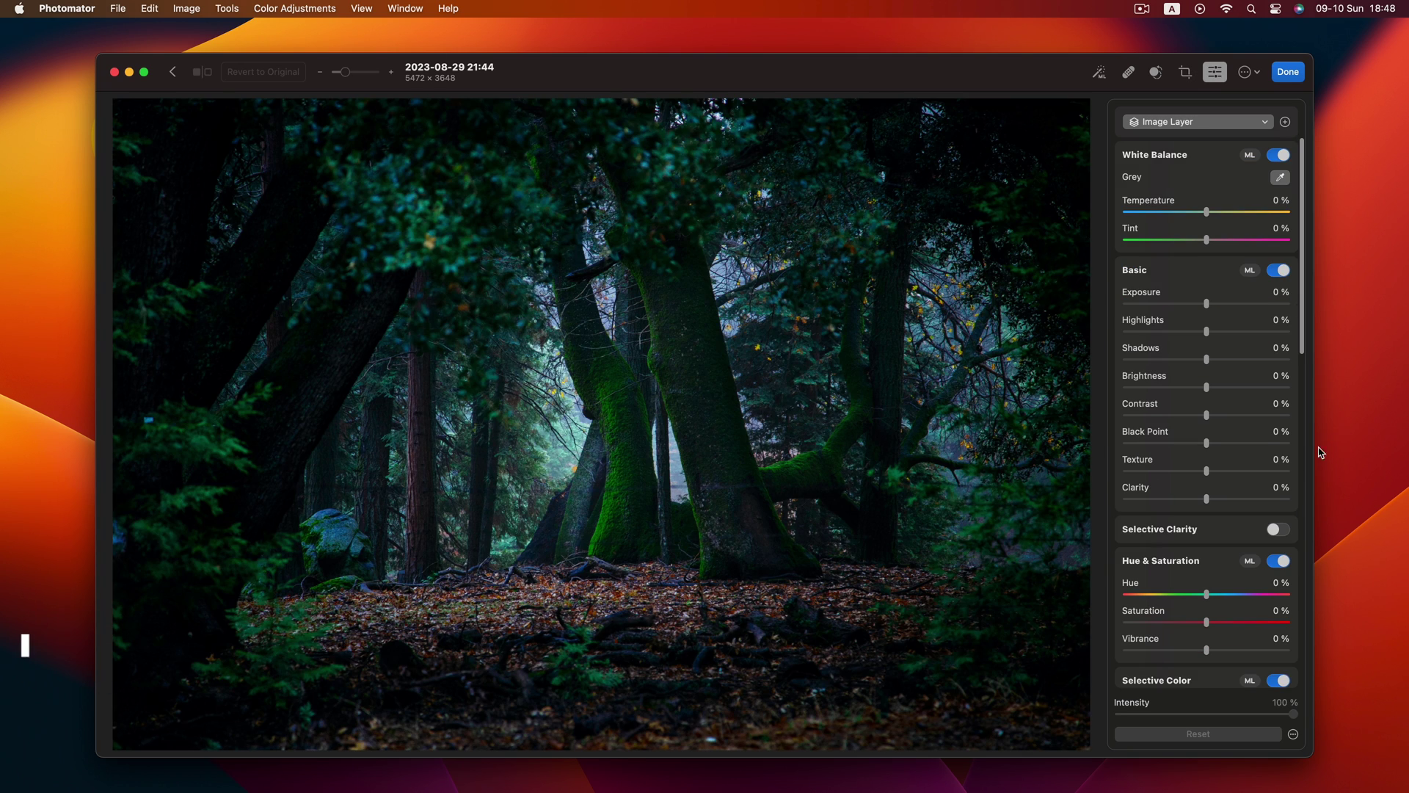
Step: Lower the forest photo's Clarity to -73 % and lift the next photo's Curves black point to 31
{"action": "left_click_drag", "start_coordinate": [1209, 501], "coordinate": [1148, 508]}
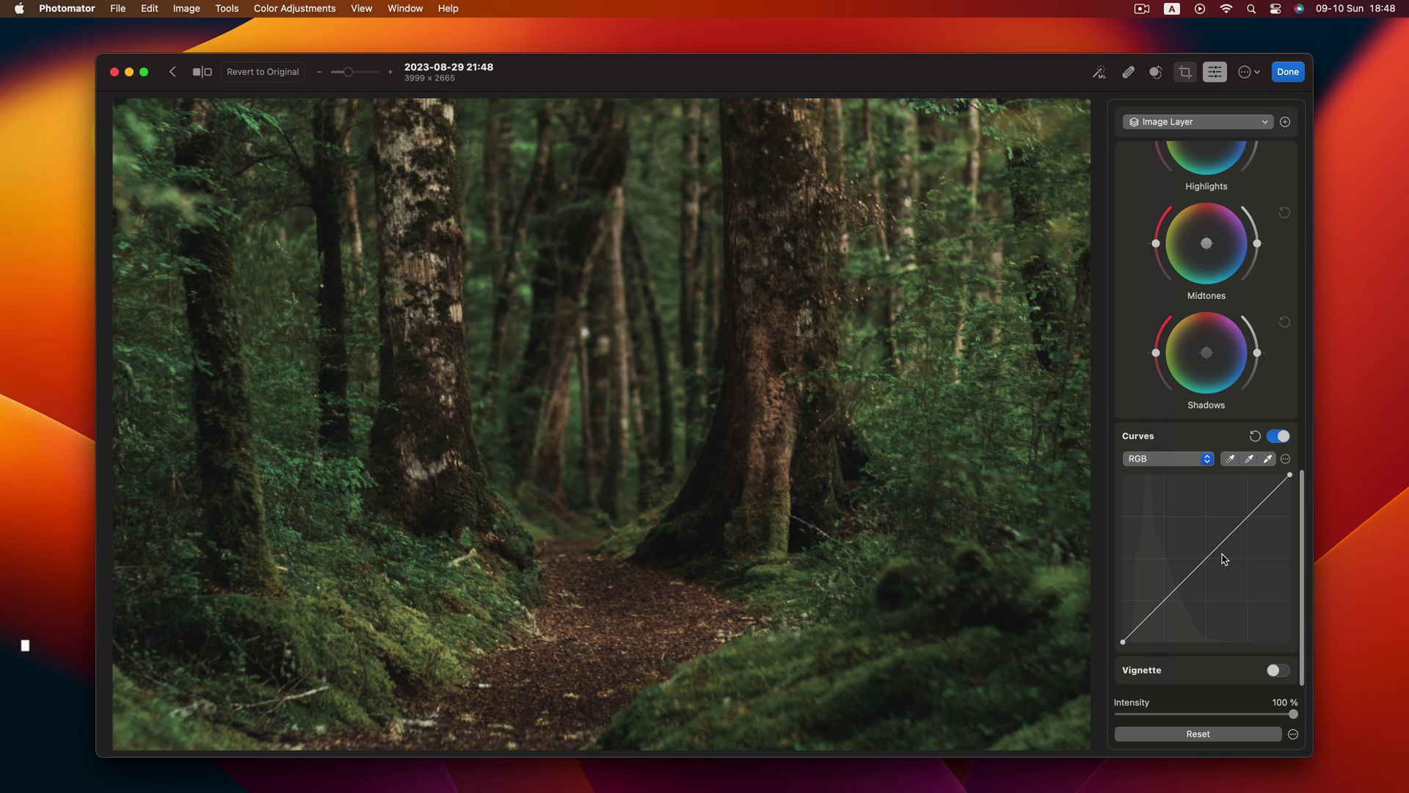
{"action": "left_click_drag", "start_coordinate": [1125, 643], "coordinate": [1122, 624]}
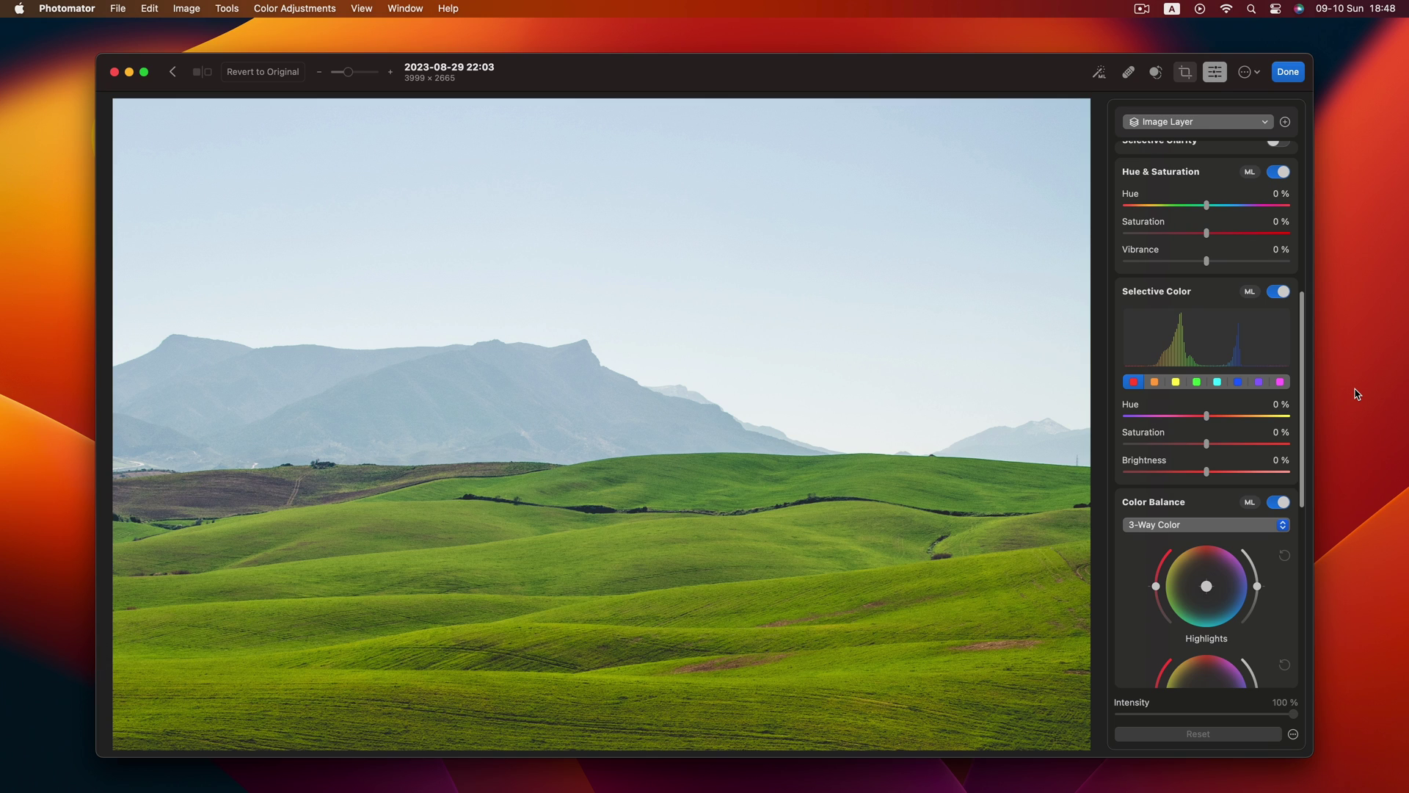
Step: In Selective Color, set blue Brightness -73 % and Saturation -18 %, and green Brightness +14 %
{"action": "left_click", "coordinate": [1237, 382]}
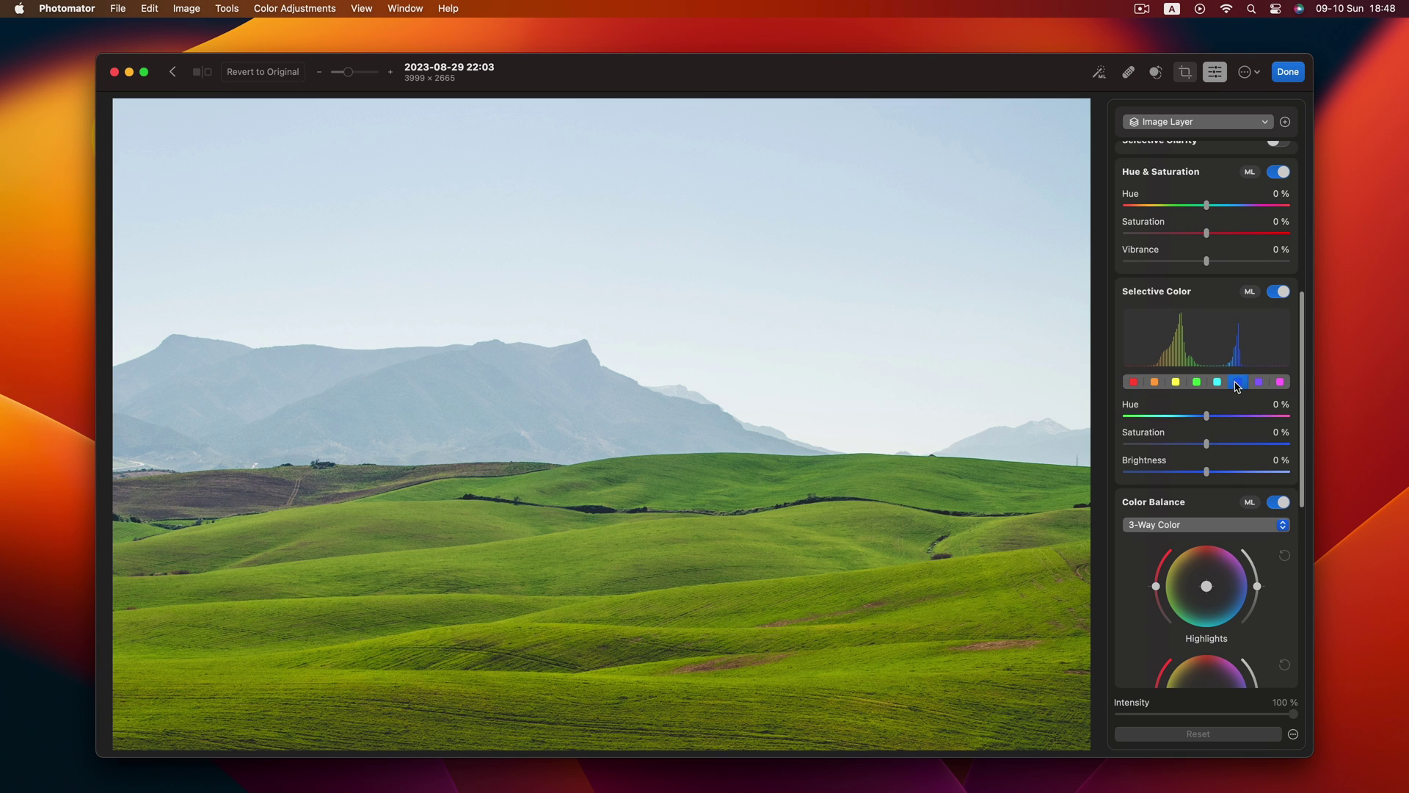
{"action": "left_click_drag", "start_coordinate": [1207, 472], "coordinate": [1192, 444]}
{"action": "left_click", "coordinate": [1207, 444]}
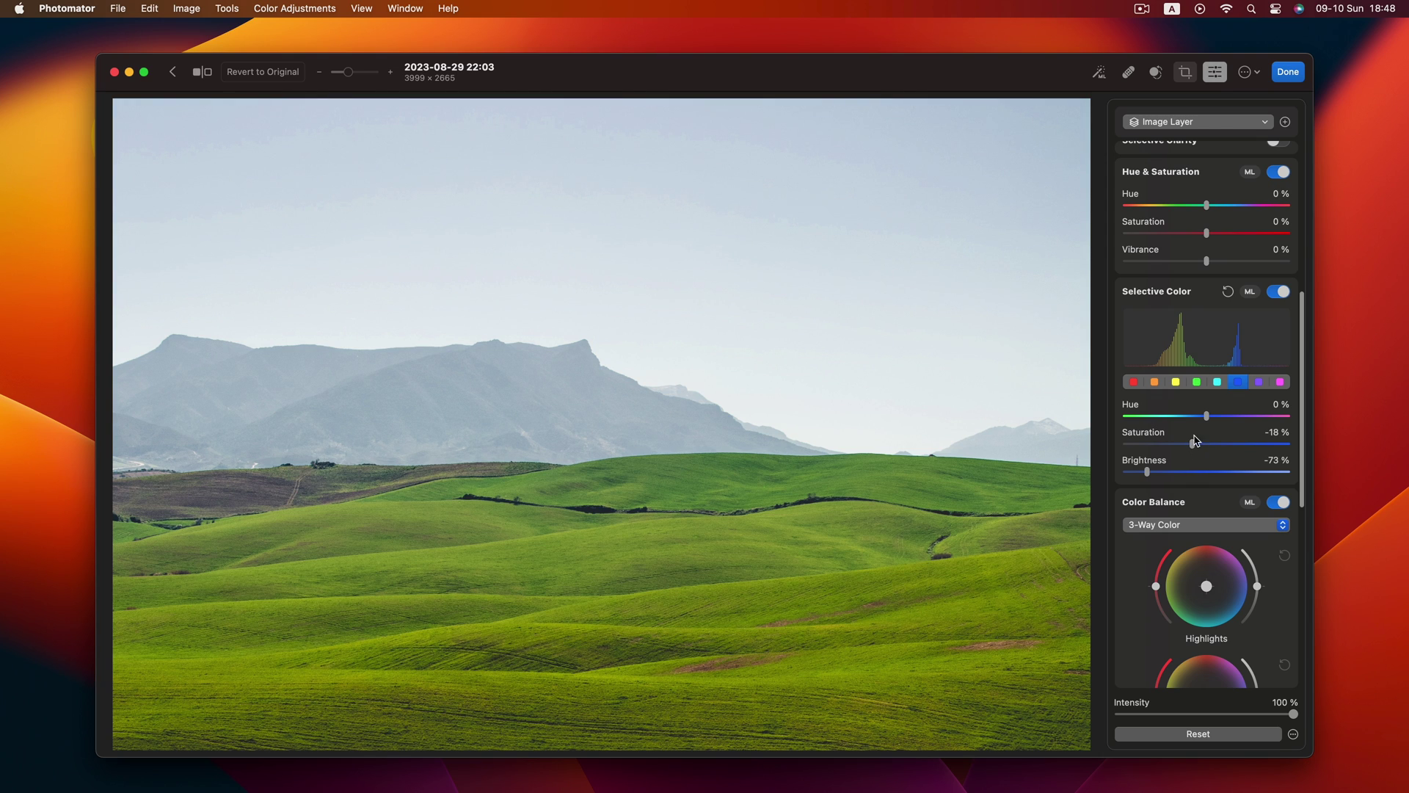
{"action": "left_click", "coordinate": [1197, 381]}
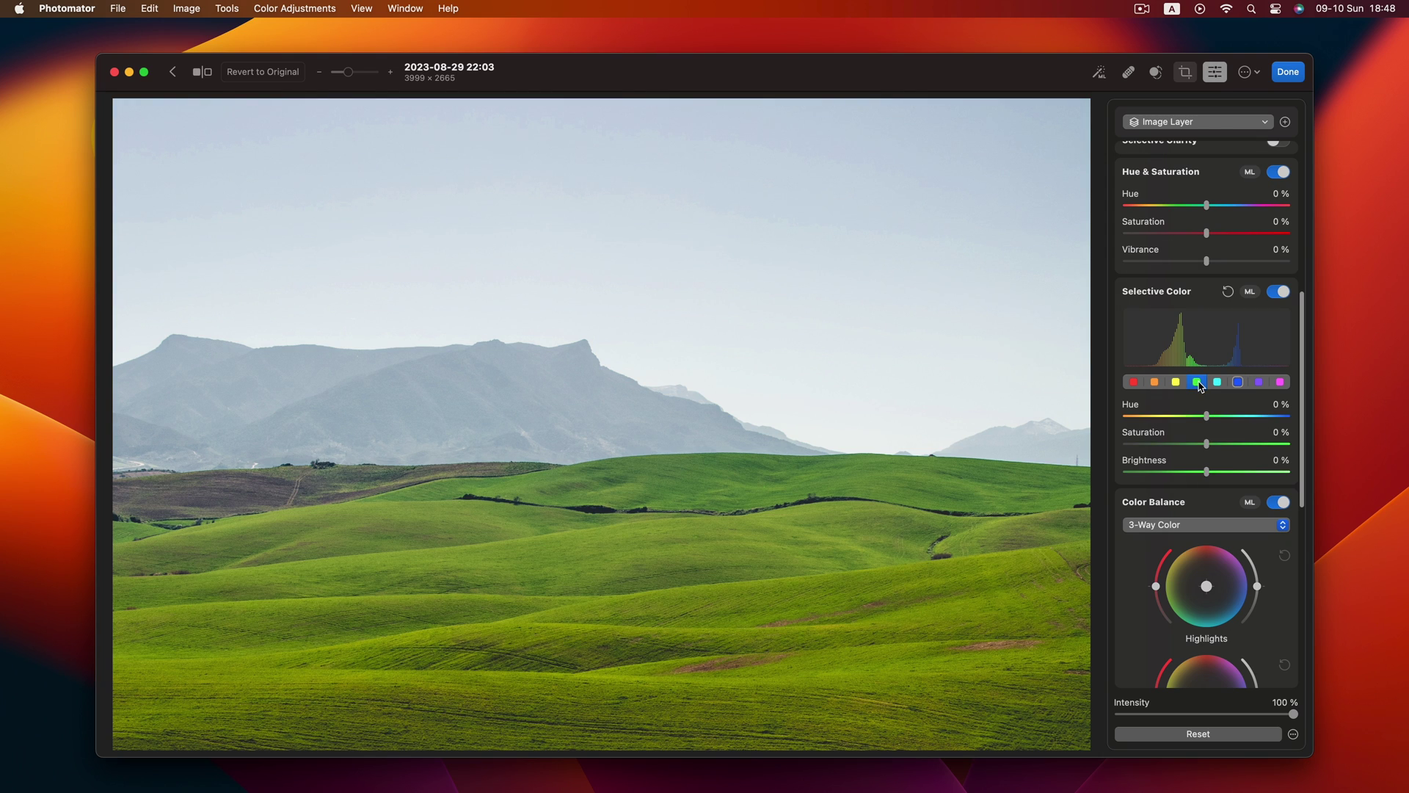
{"action": "mouse_move", "coordinate": [1207, 472]}
{"action": "left_mouse_down"}
{"action": "mouse_move", "coordinate": [1241, 472]}
{"action": "mouse_move", "coordinate": [1223, 449]}
{"action": "left_mouse_up"}
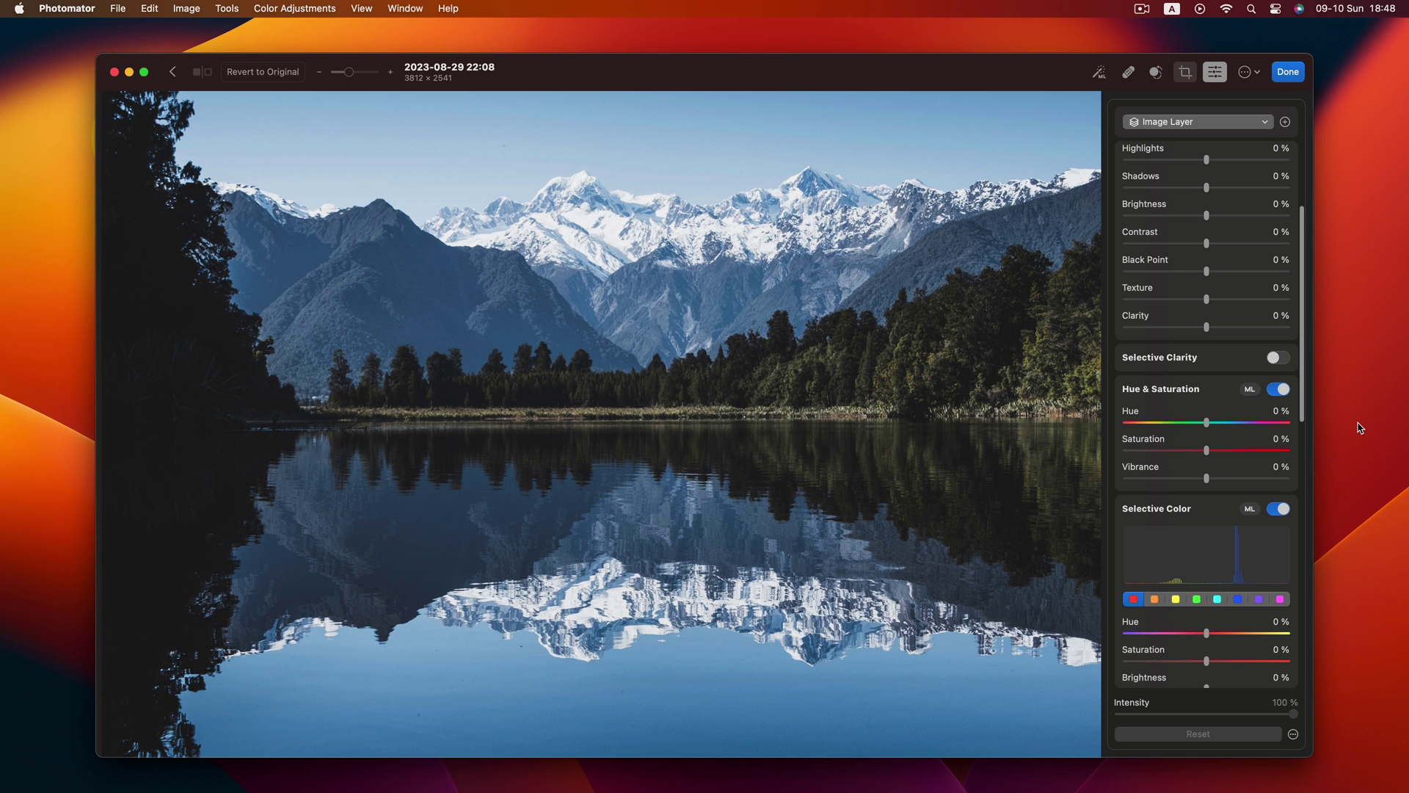
Step: Give the mountain lake 23% Selective Clarity on the Shadows
{"action": "left_click", "coordinate": [1280, 358]}
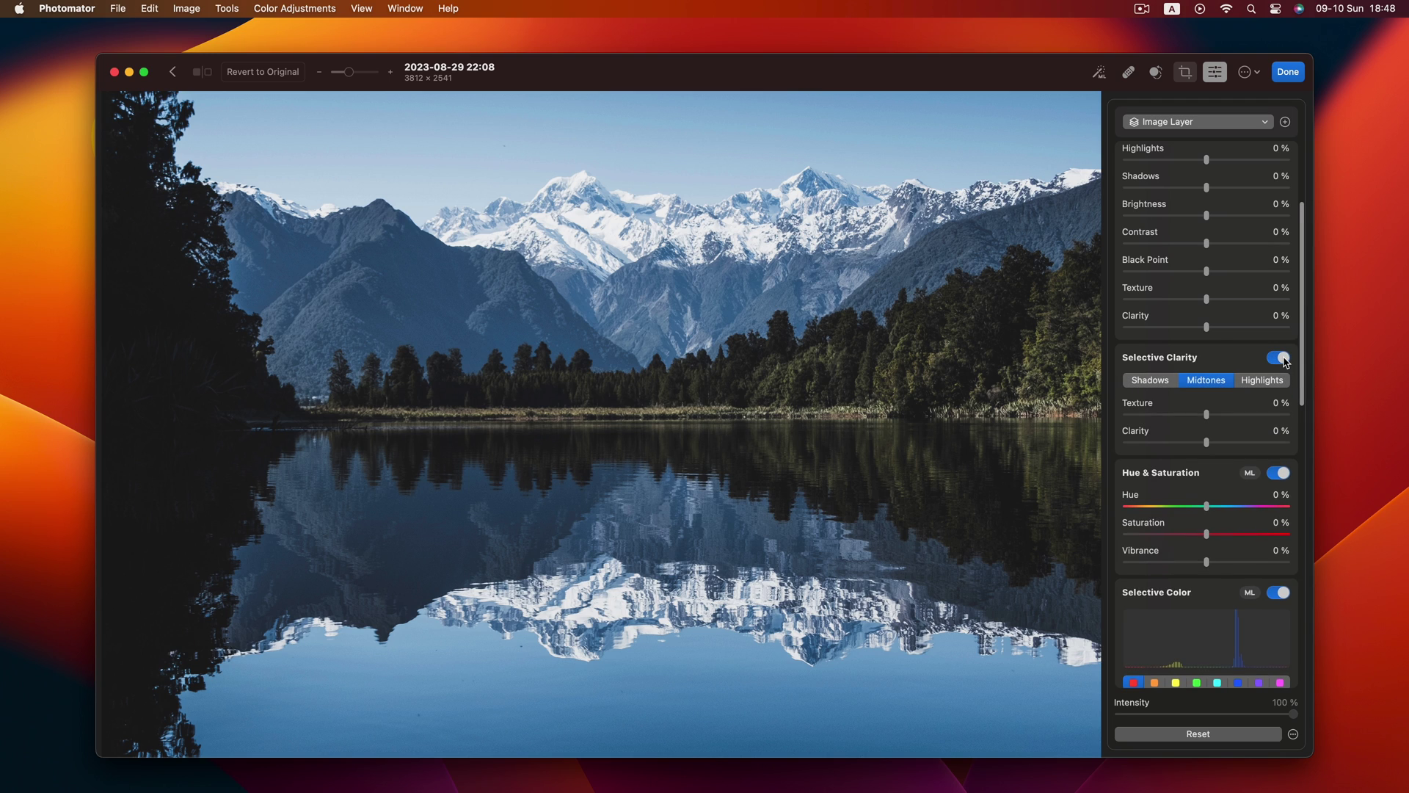
{"action": "left_click", "coordinate": [1150, 380]}
{"action": "left_click_drag", "start_coordinate": [1206, 442], "coordinate": [1265, 446]}
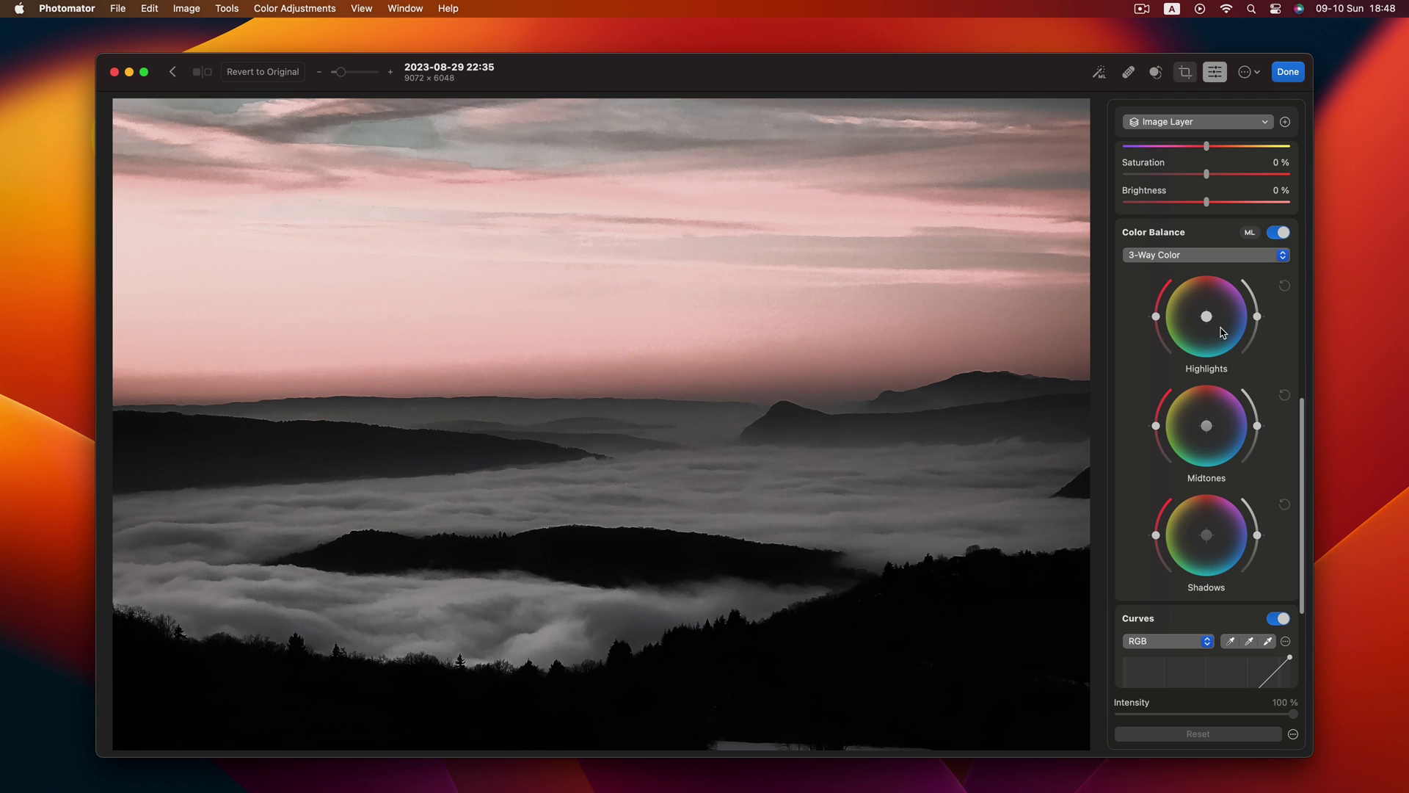
Step: Color-balance the foggy valley with warm highlights and brighter teal shadows
{"action": "left_click_drag", "start_coordinate": [1210, 321], "coordinate": [1158, 306]}
{"action": "left_click_drag", "start_coordinate": [1207, 538], "coordinate": [1216, 585]}
{"action": "left_click_drag", "start_coordinate": [1255, 535], "coordinate": [1257, 523]}
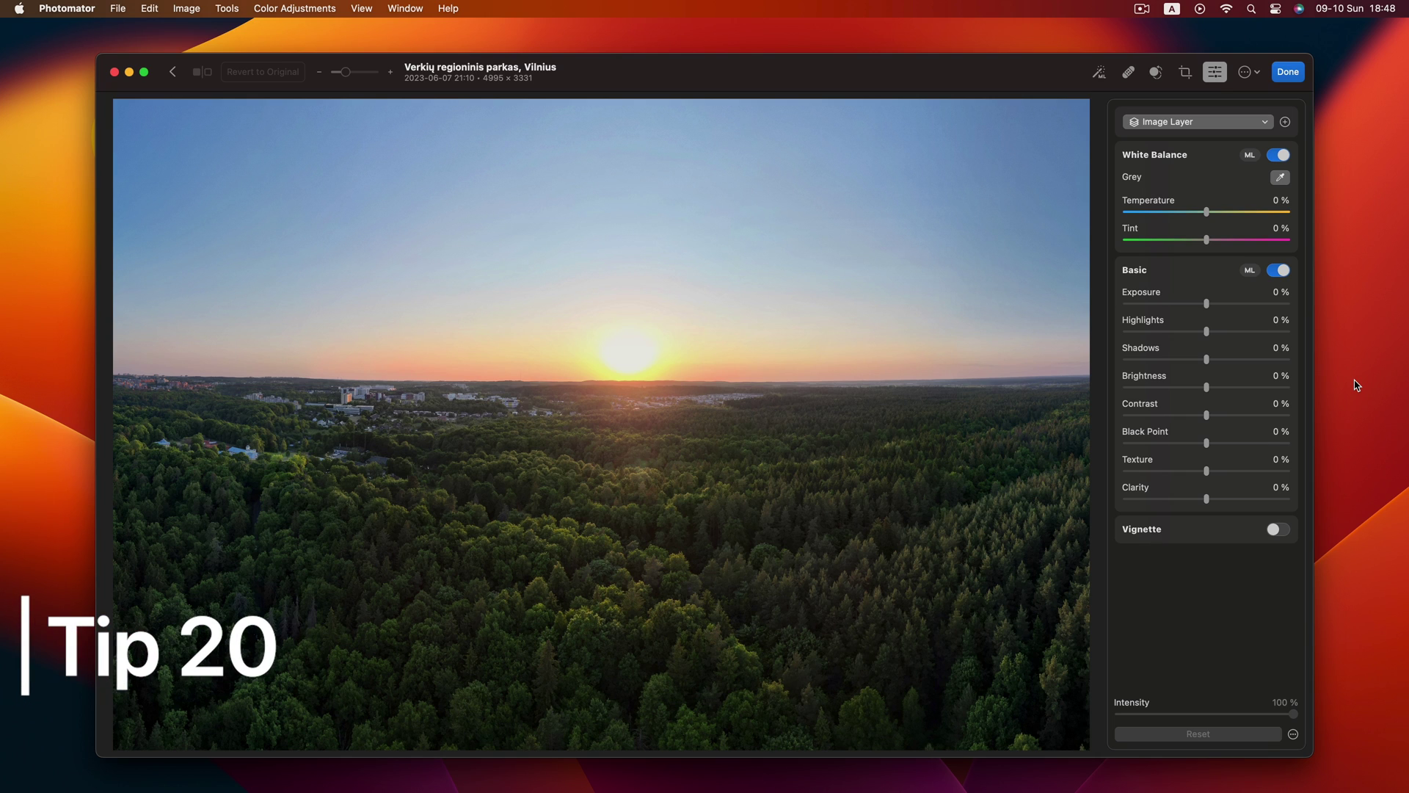
Step: Preview the vignette, then add a radial gradient stretched across the frame and into the sky
{"action": "left_click", "coordinate": [1278, 533]}
{"action": "left_click", "coordinate": [1278, 533]}
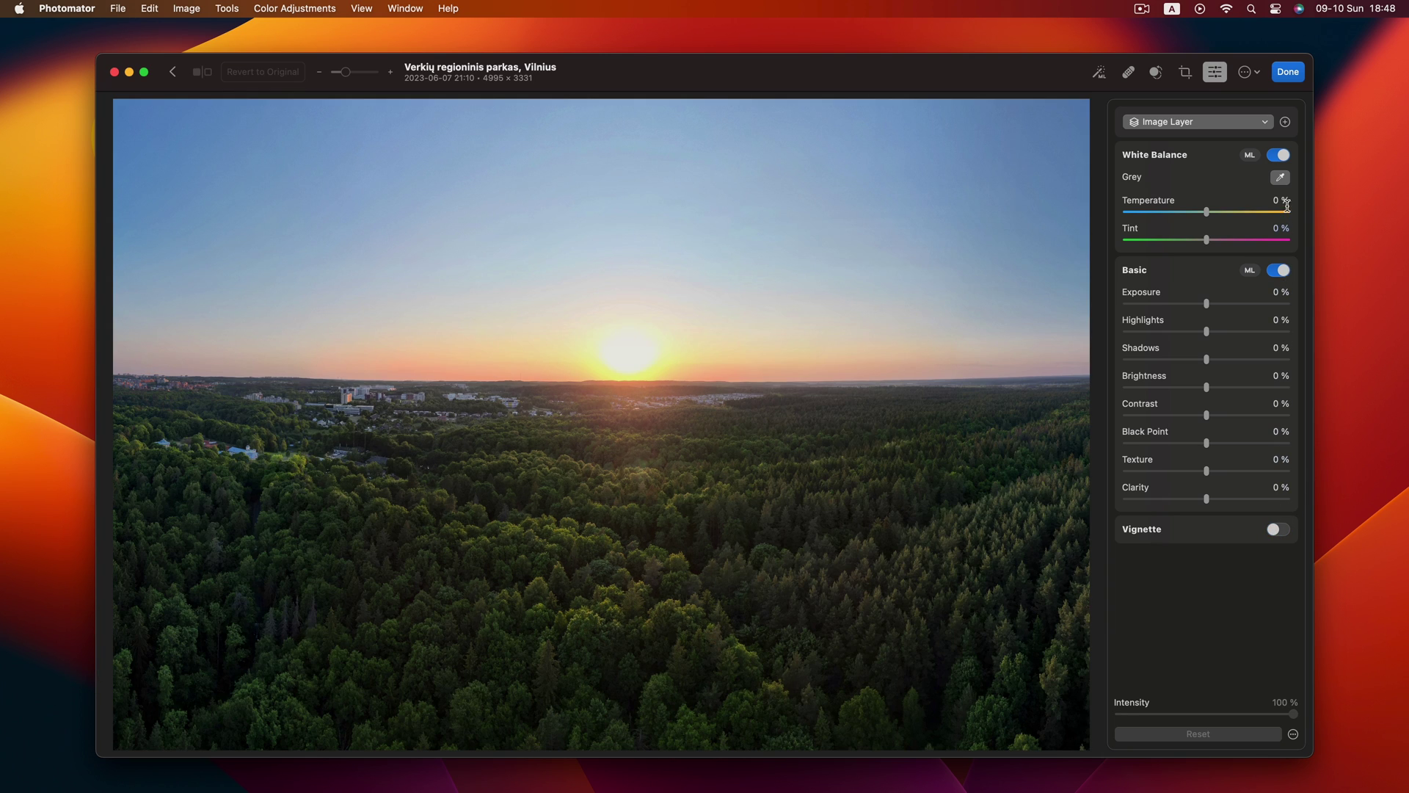
{"action": "left_click", "coordinate": [1285, 122]}
{"action": "left_click", "coordinate": [1336, 257]}
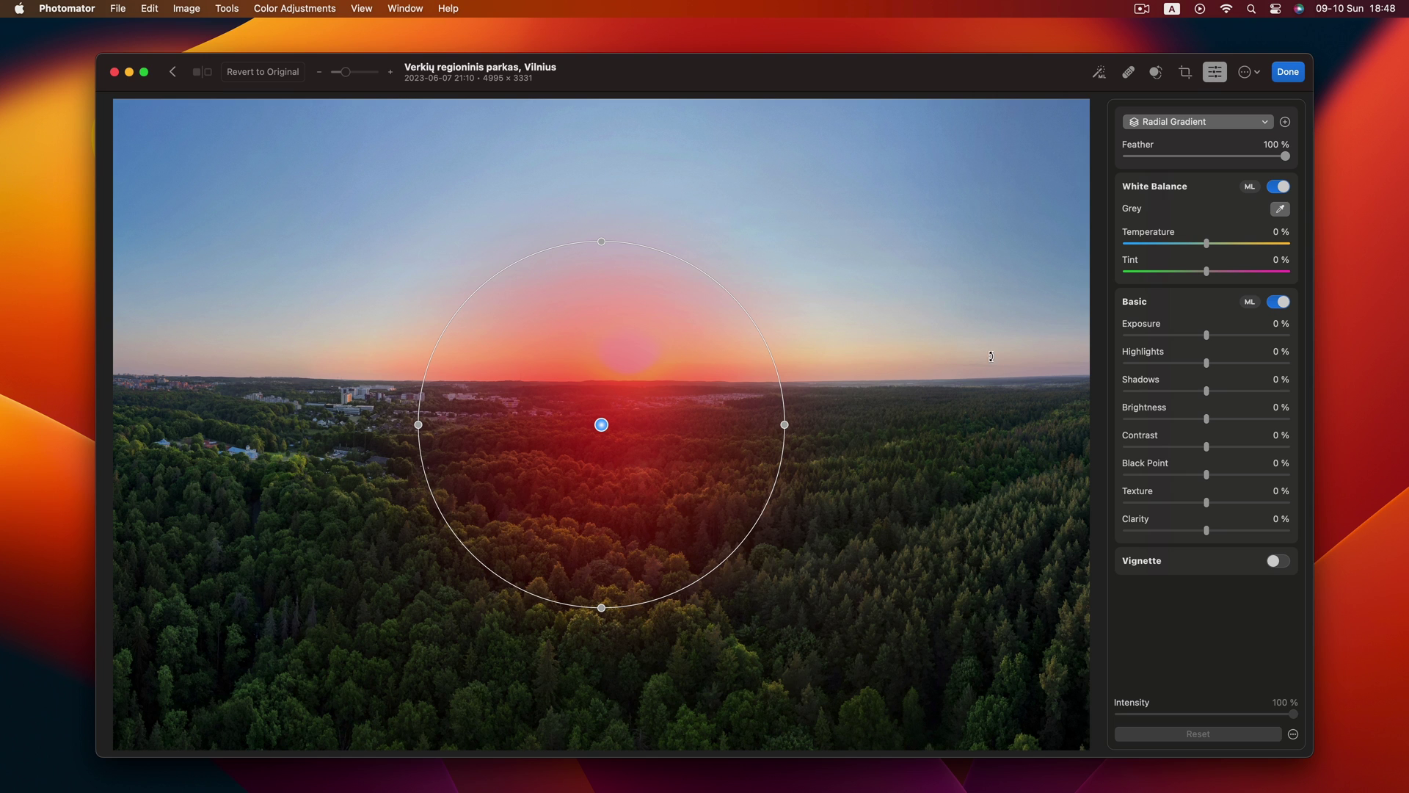
{"action": "left_click_drag", "start_coordinate": [785, 424], "coordinate": [1086, 424]}
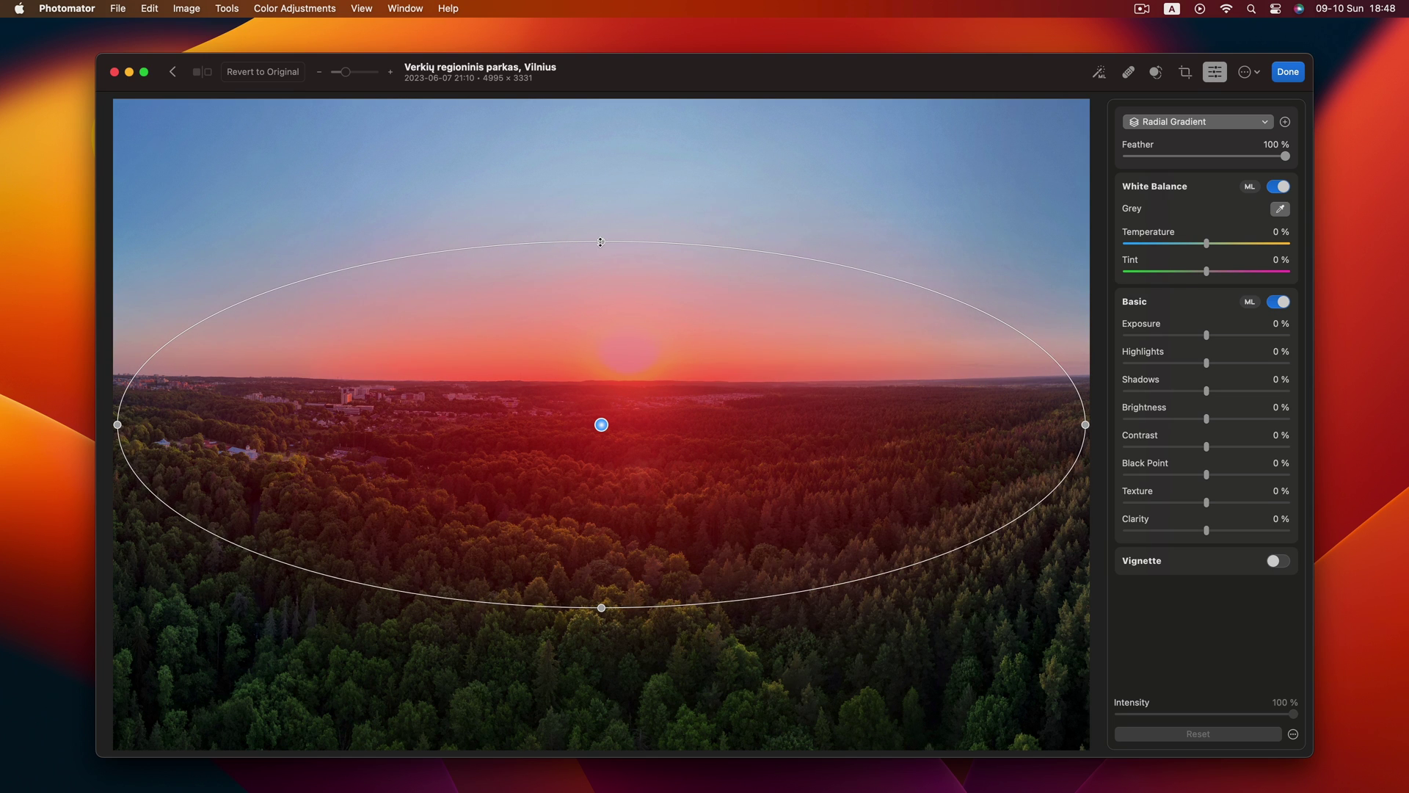
{"action": "left_click_drag", "start_coordinate": [600, 242], "coordinate": [601, 97]}
Step: Invert the Radial Gradient mask and set its Exposure to -169% to darken the edges
{"action": "left_click", "coordinate": [1265, 123]}
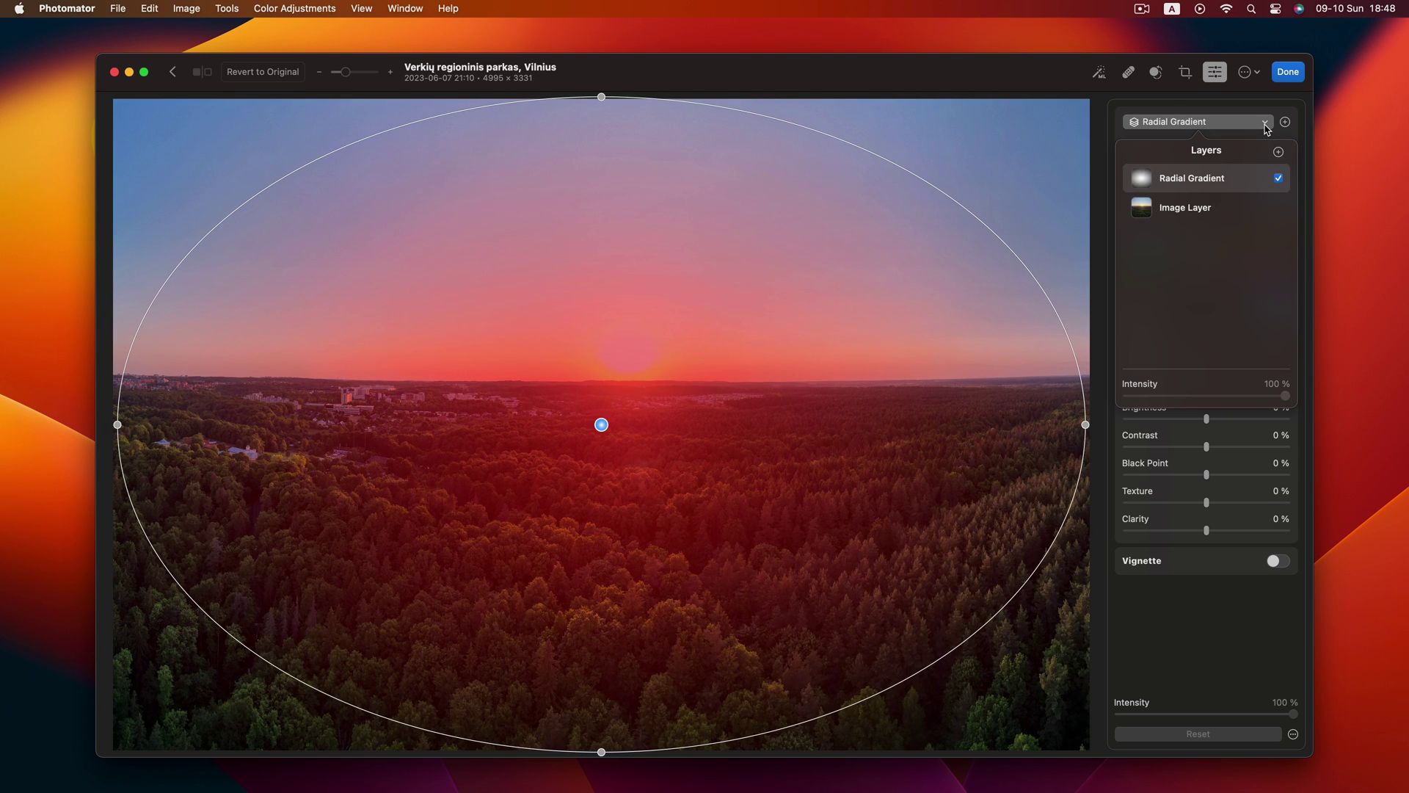
{"action": "left_click", "coordinate": [1267, 181]}
{"action": "left_click", "coordinate": [1273, 288]}
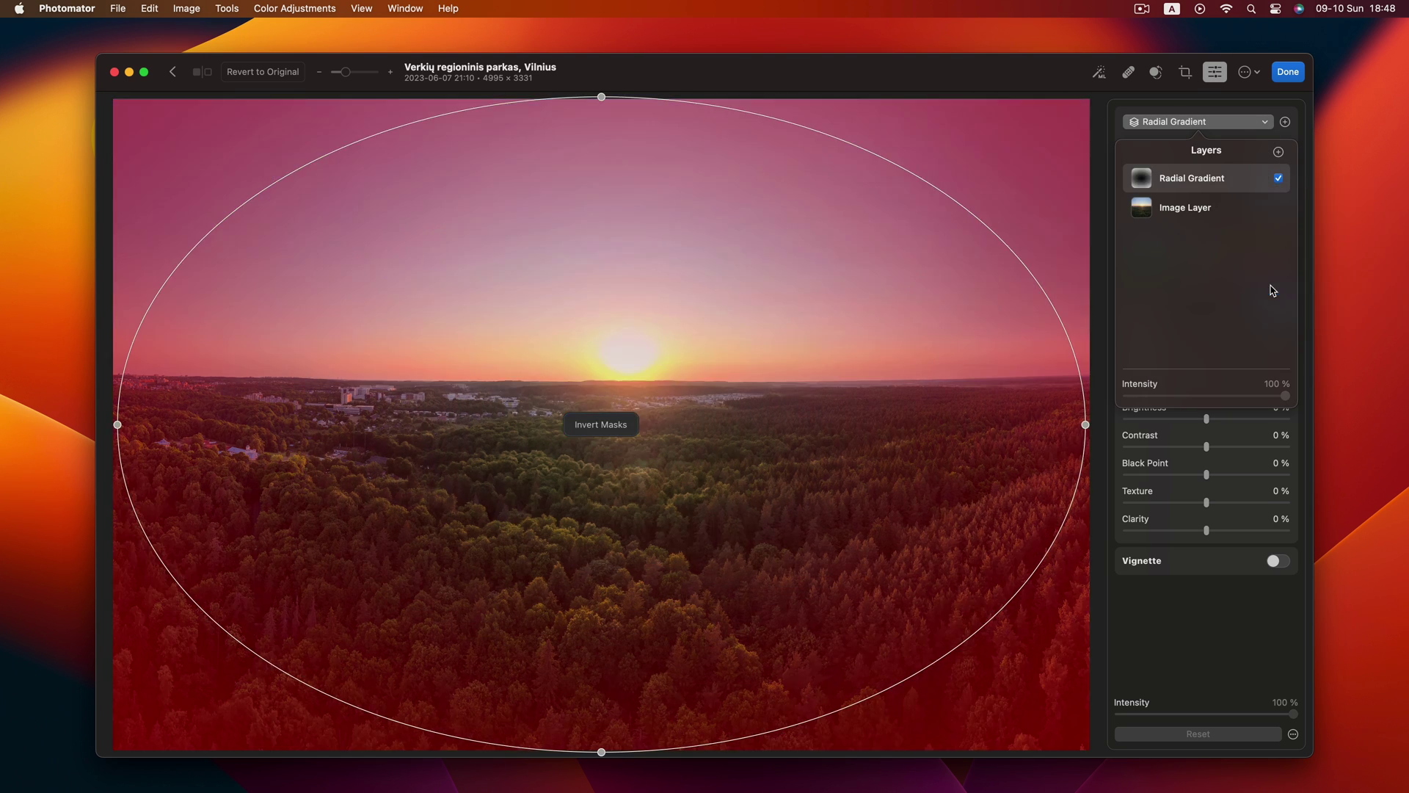
{"action": "left_click", "coordinate": [1272, 124]}
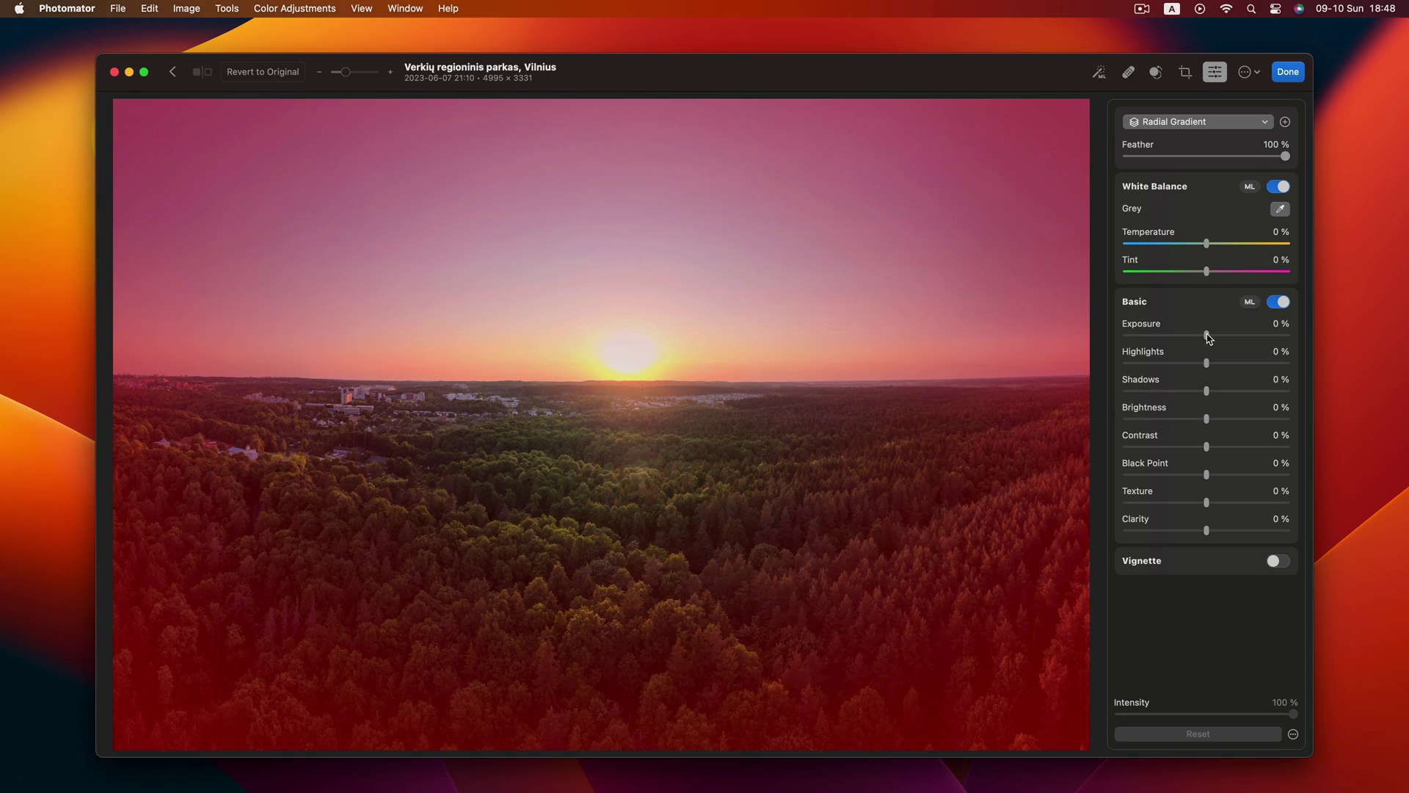
{"action": "left_click_drag", "start_coordinate": [1208, 335], "coordinate": [1139, 339]}
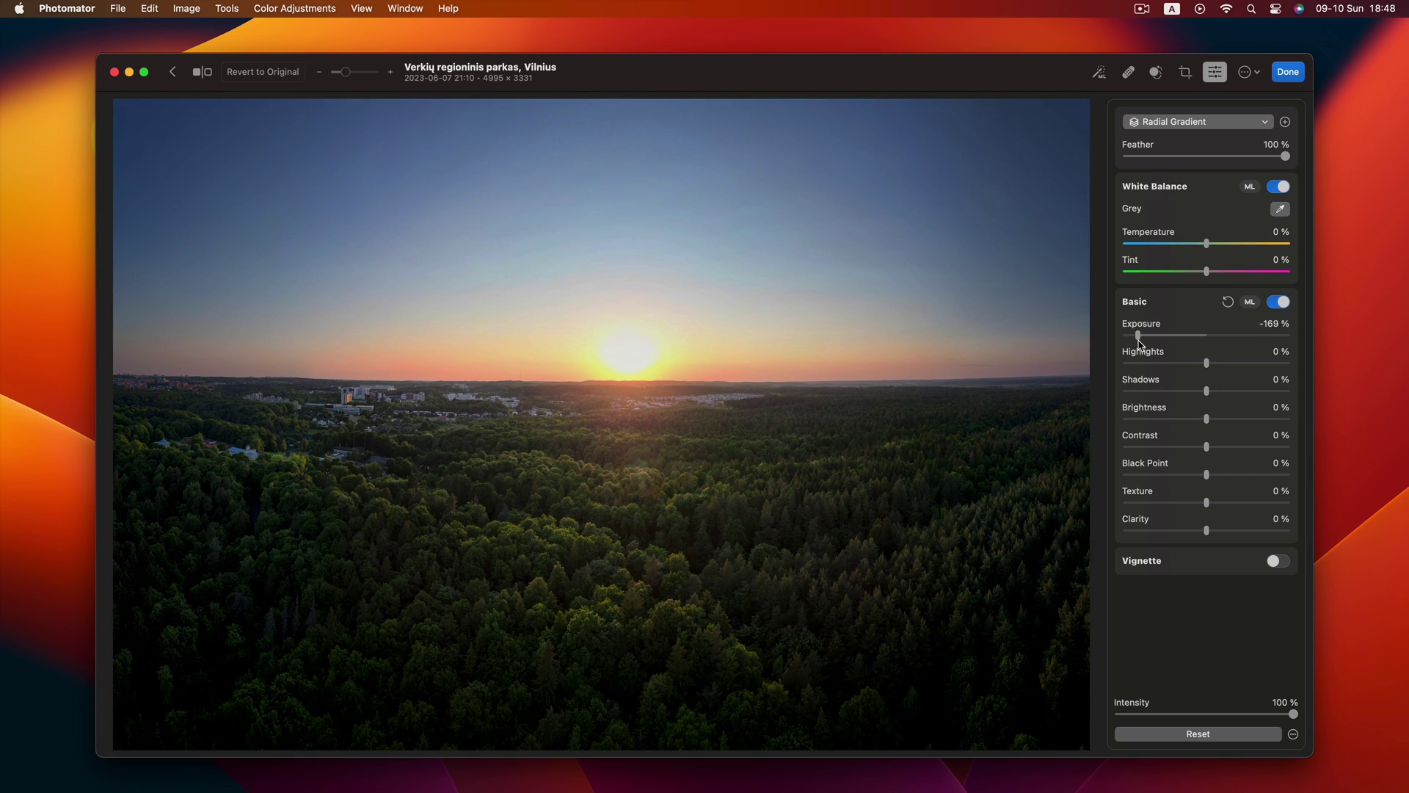